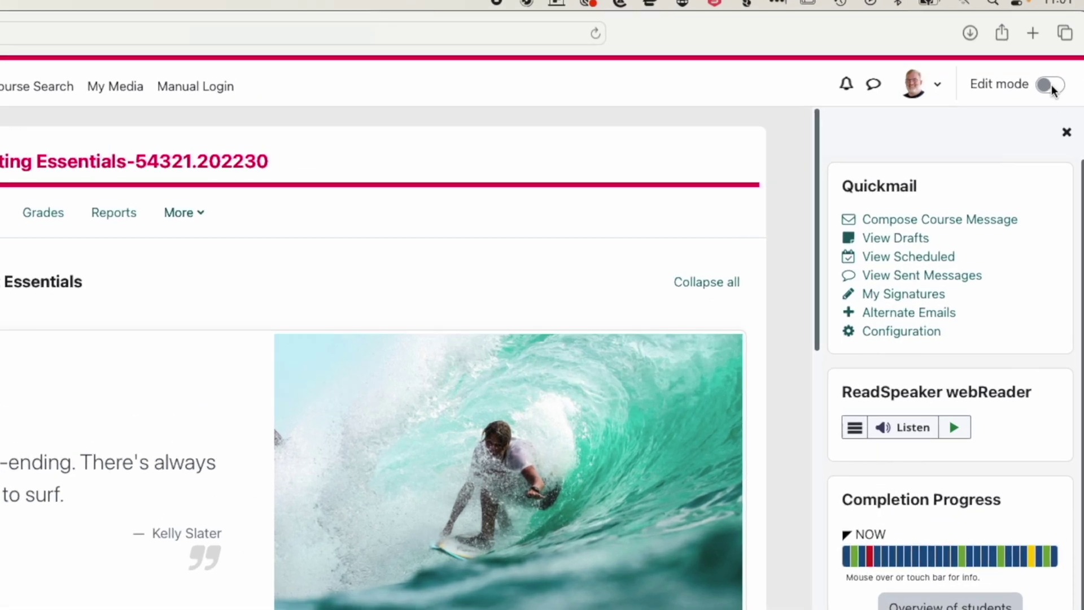
- Turn on Edit mode and expand the course's Quizzes section
click(1052, 86)
scroll(537, 409, down, 15)
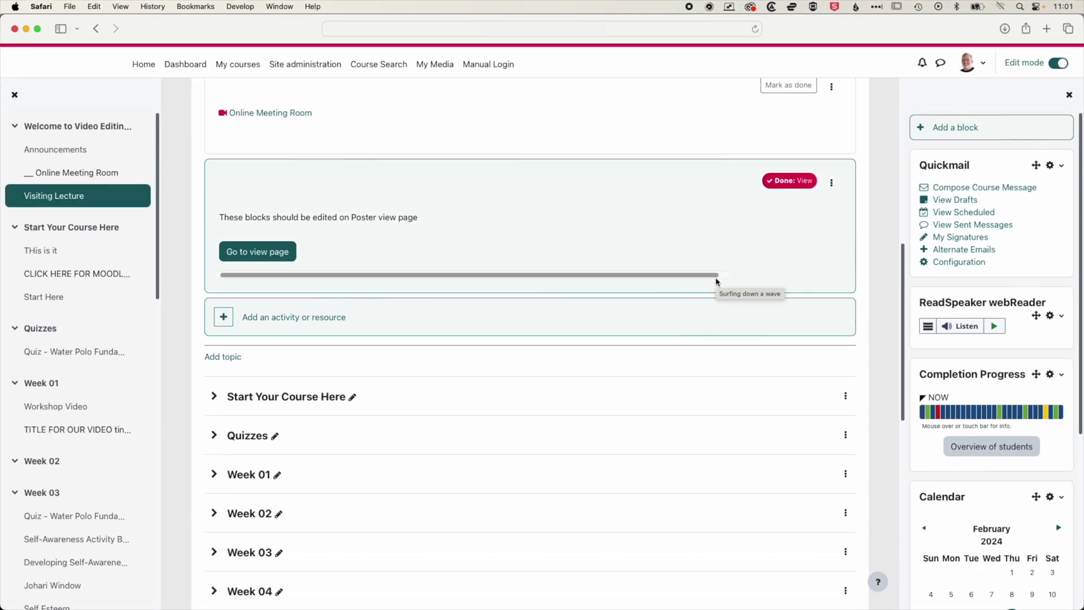
scroll(326, 296, down, 3)
click(214, 289)
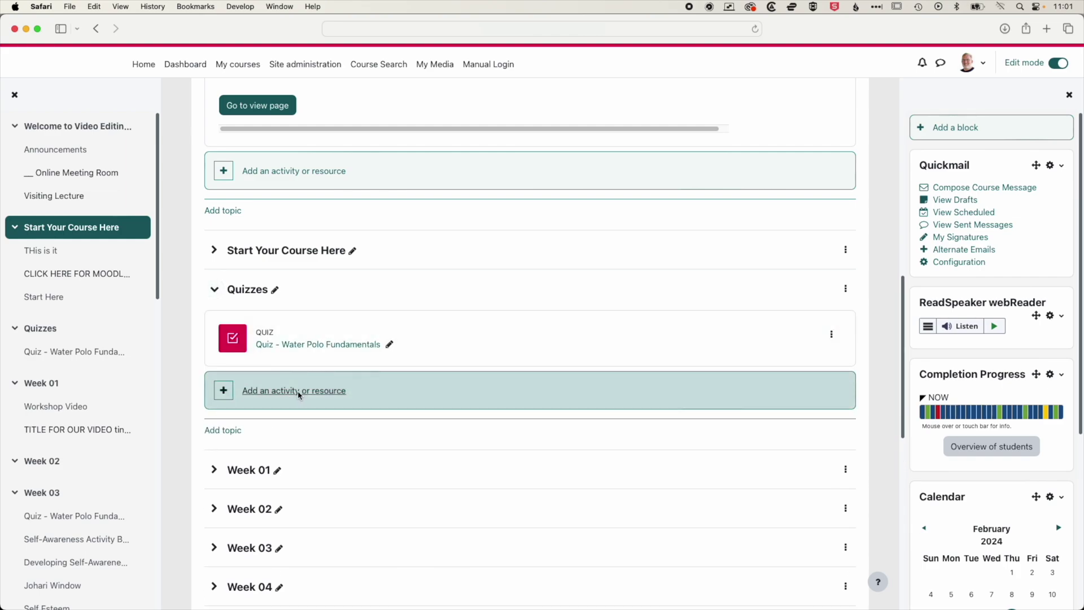
- Add an activity to Quizzes, searching 'quiz' in the chooser and picking the Quiz tile
click(297, 395)
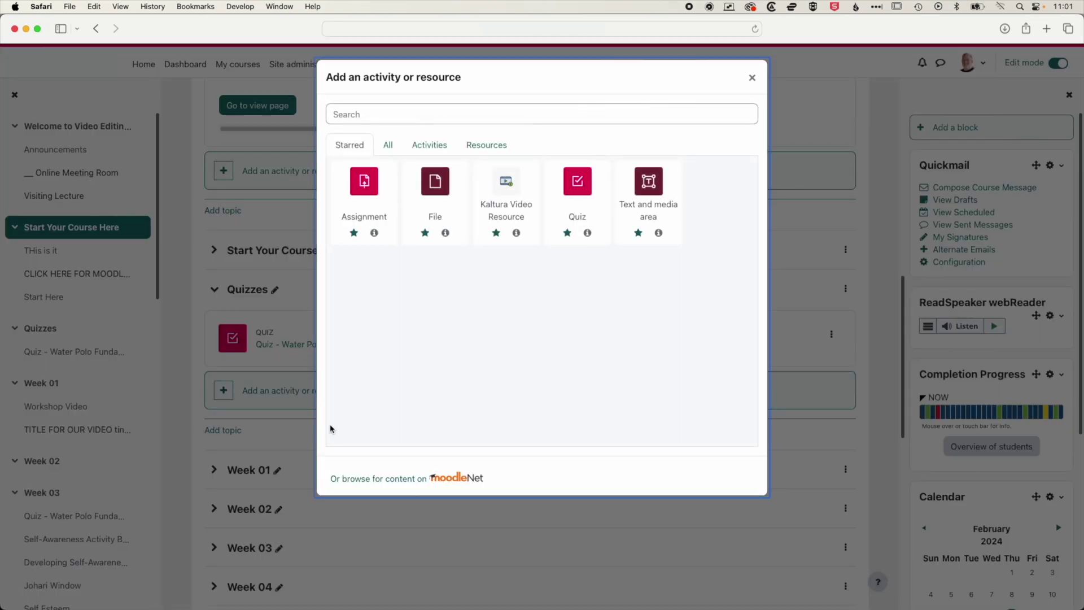
click(434, 148)
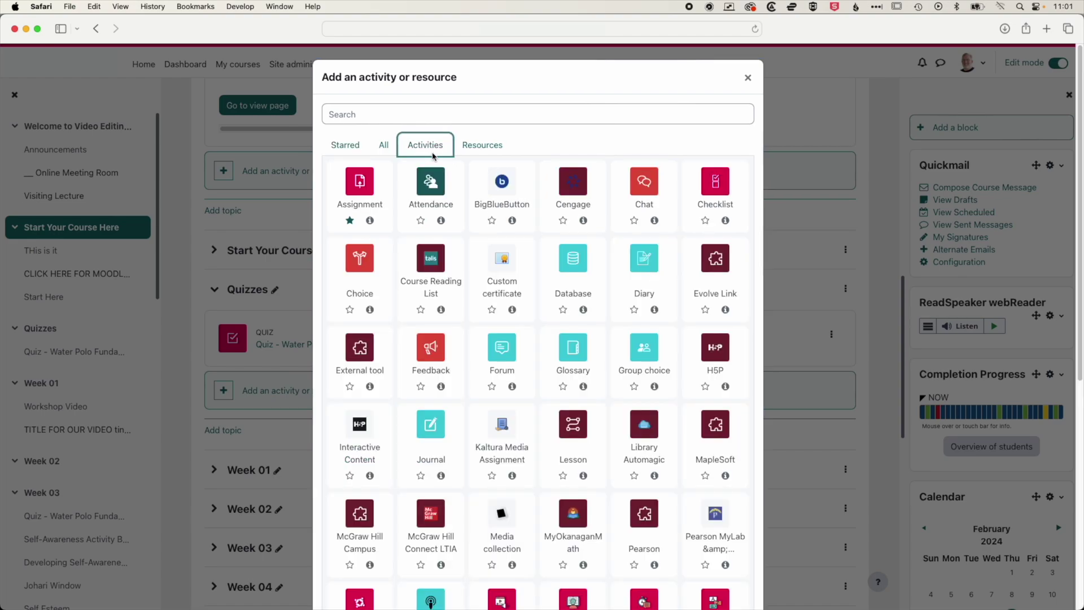
scroll(452, 206, down, 2)
scroll(451, 206, down, 6)
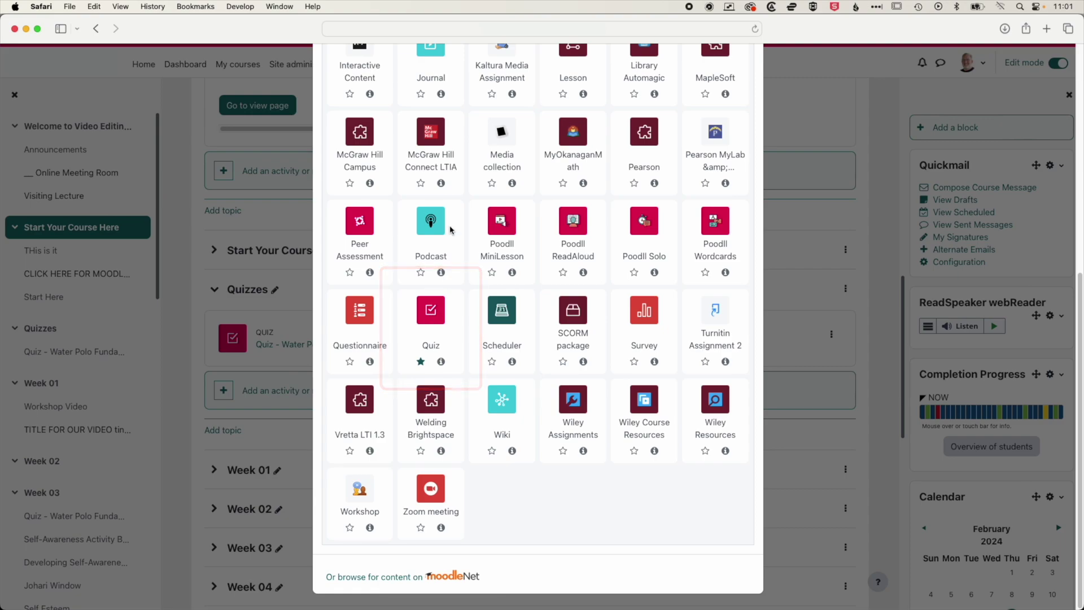
scroll(466, 343, up, 8)
click(438, 111)
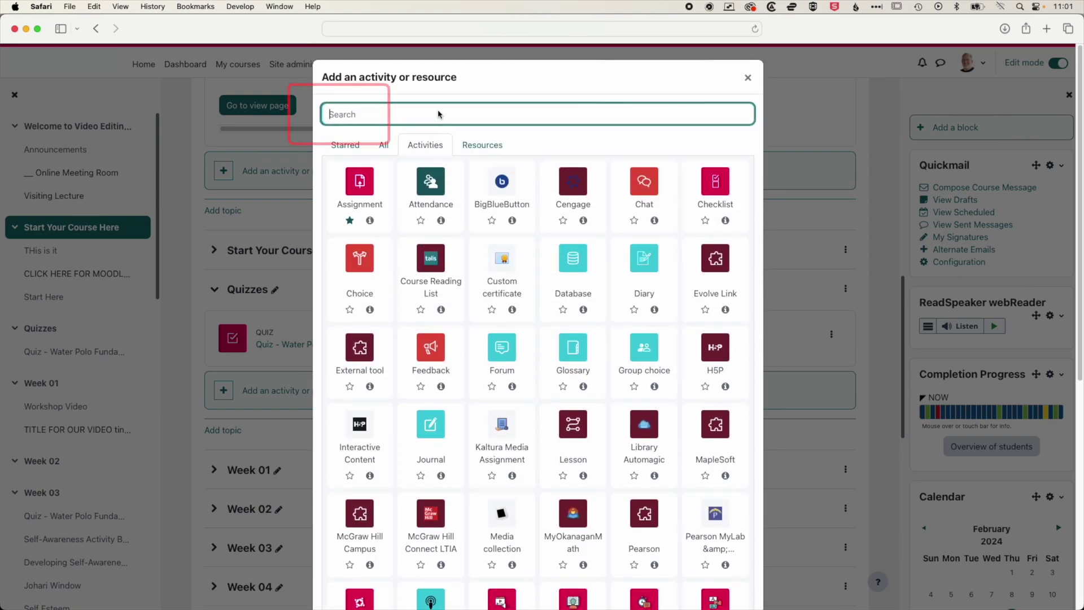
text(quiz)
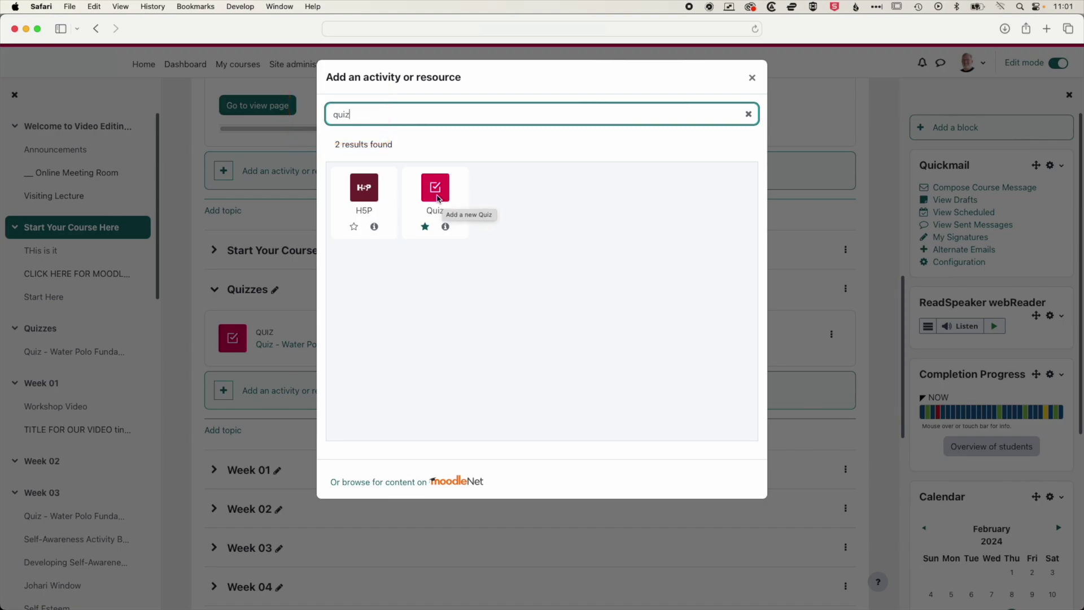
click(439, 199)
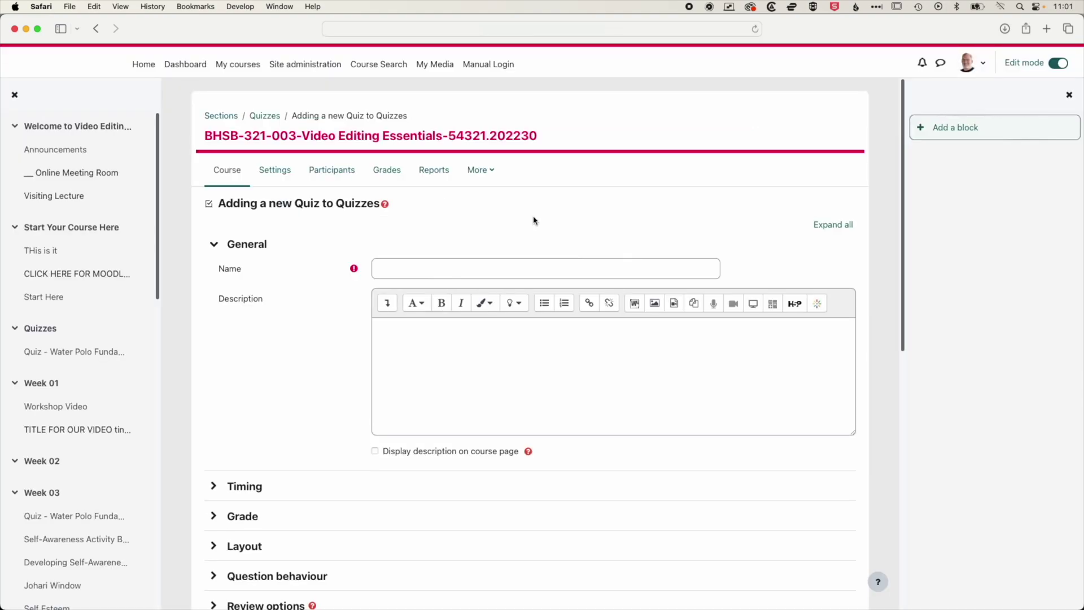
- Name the quiz 'Hungarian Water Polo' and paste the description about Hungary's water polo success
click(484, 274)
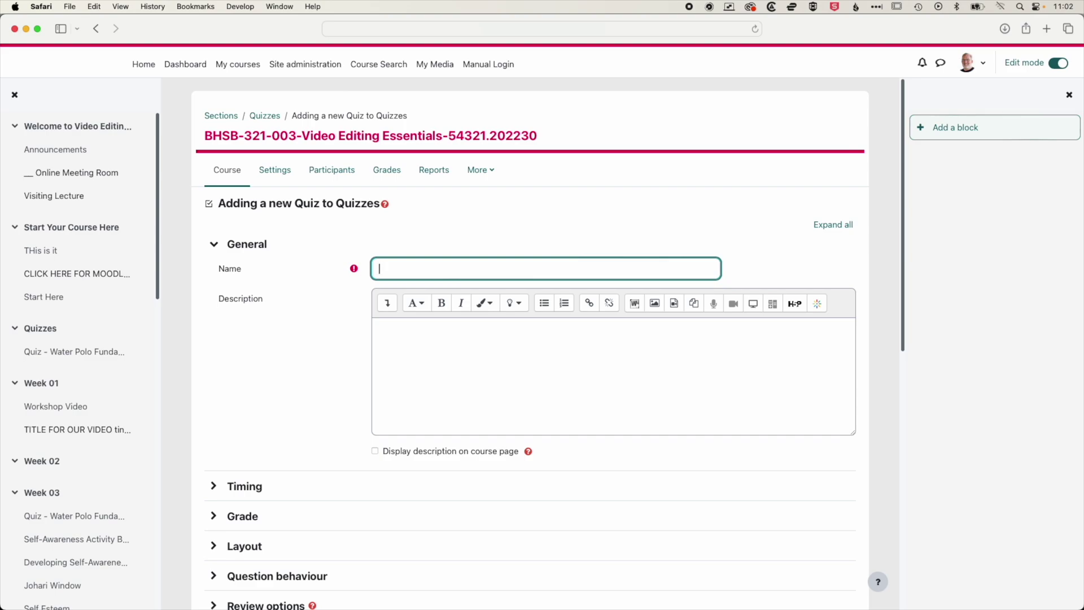
text(Hungarian Water Polo)
click(393, 335)
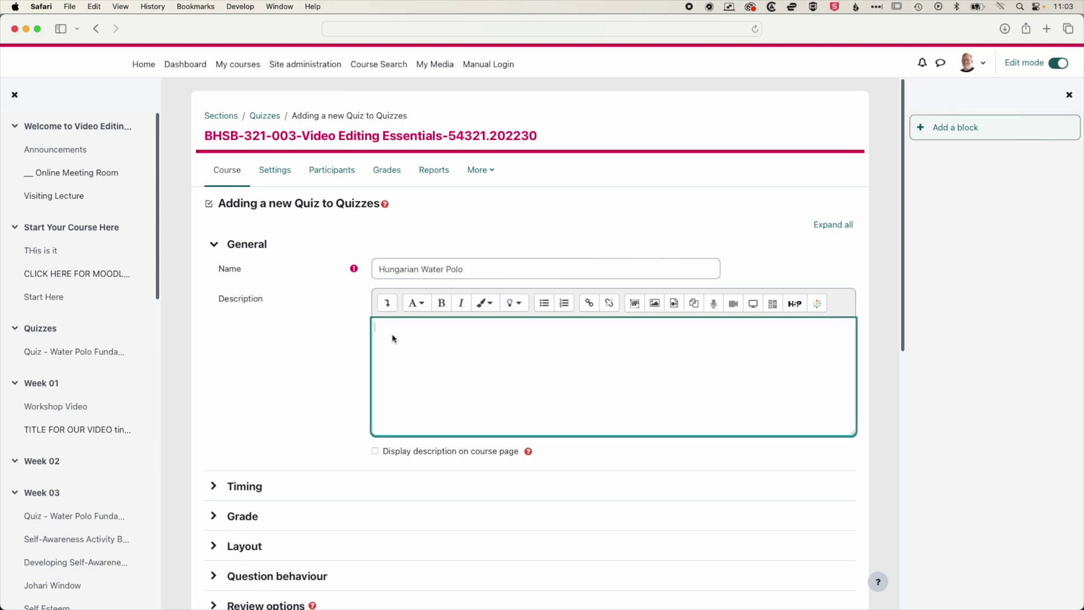
text(This quiz focuses on Hungary's success in water polo, covering Olympic gold medals, World Championships, prominent players, and recent victories. Each question offers multiple-choice options, with the correct answer marked with an asterisk. Whether you're a fan of water polo or interested in Hungary's dominance in the sport, this quiz is both entertaining and informative.)
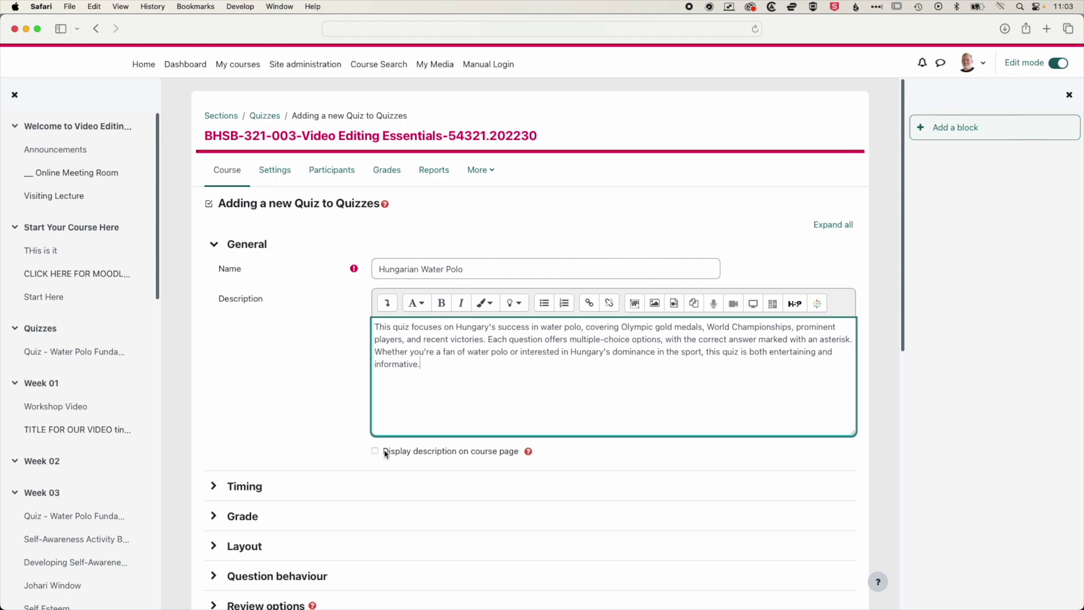
scroll(326, 411, down, 5)
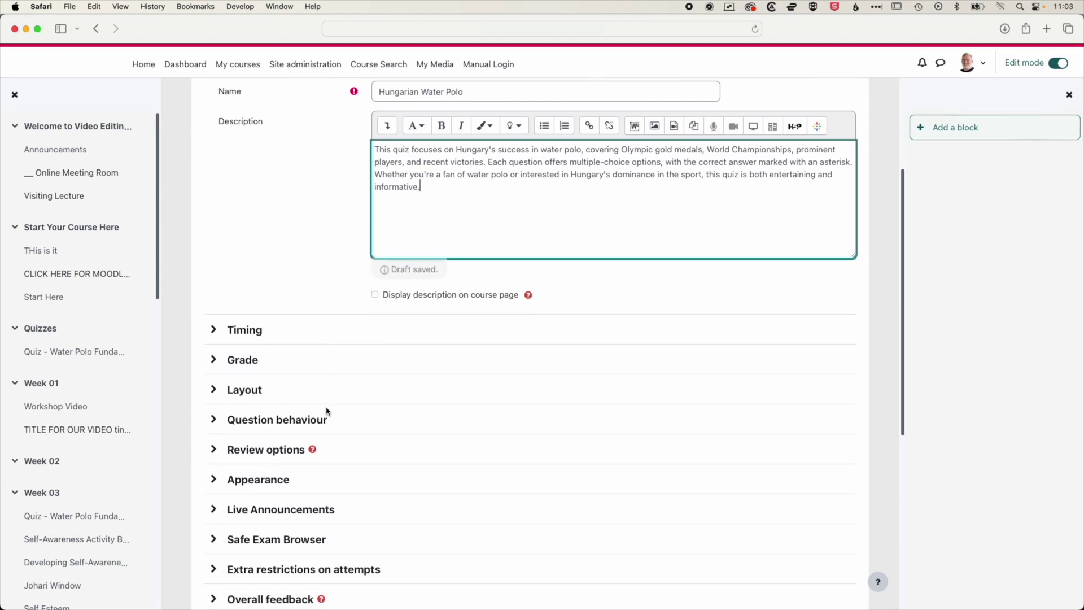
- Under Timing, enable the quiz opening date of 15 March 2024 at 09:00
click(214, 258)
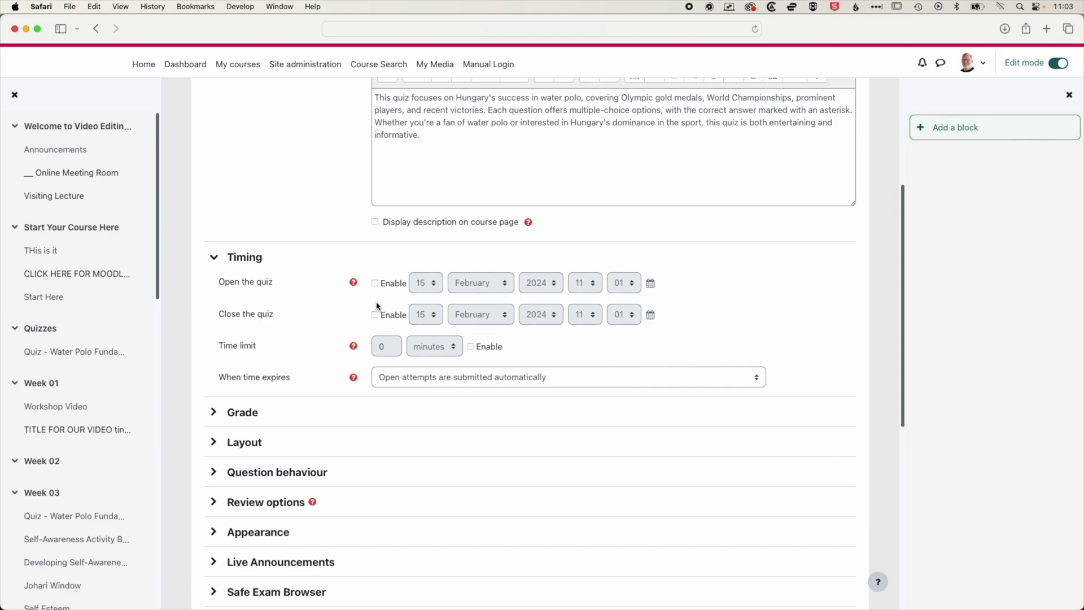
click(375, 283)
click(489, 286)
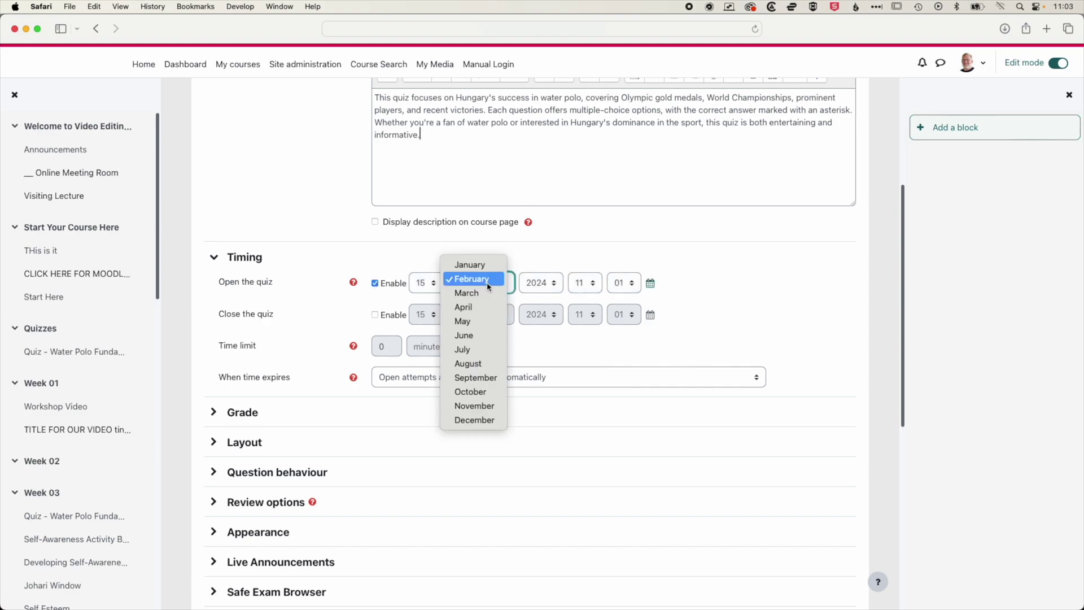
click(483, 293)
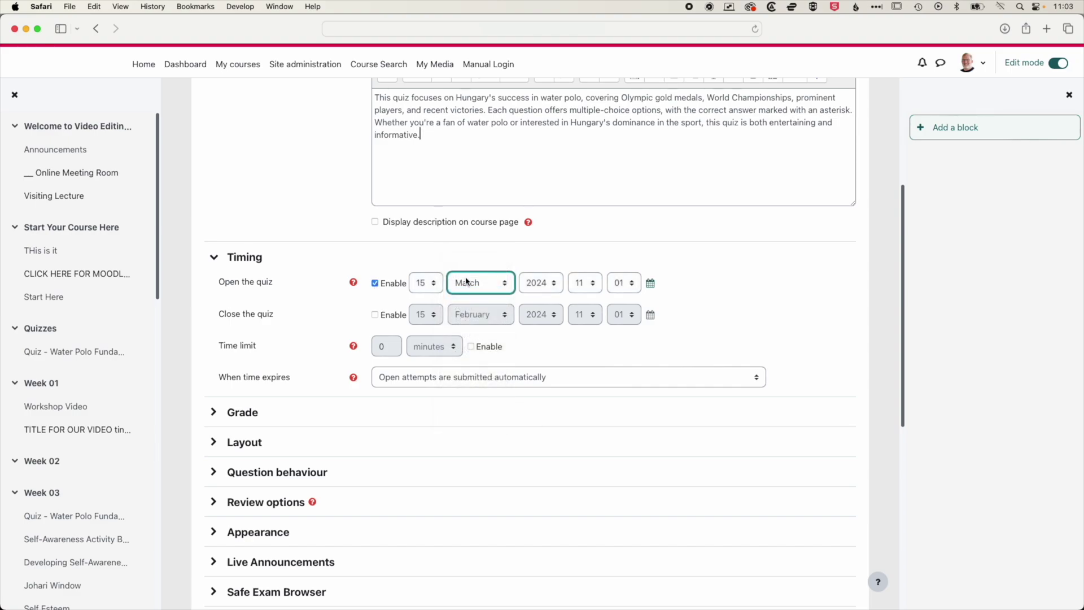
click(587, 284)
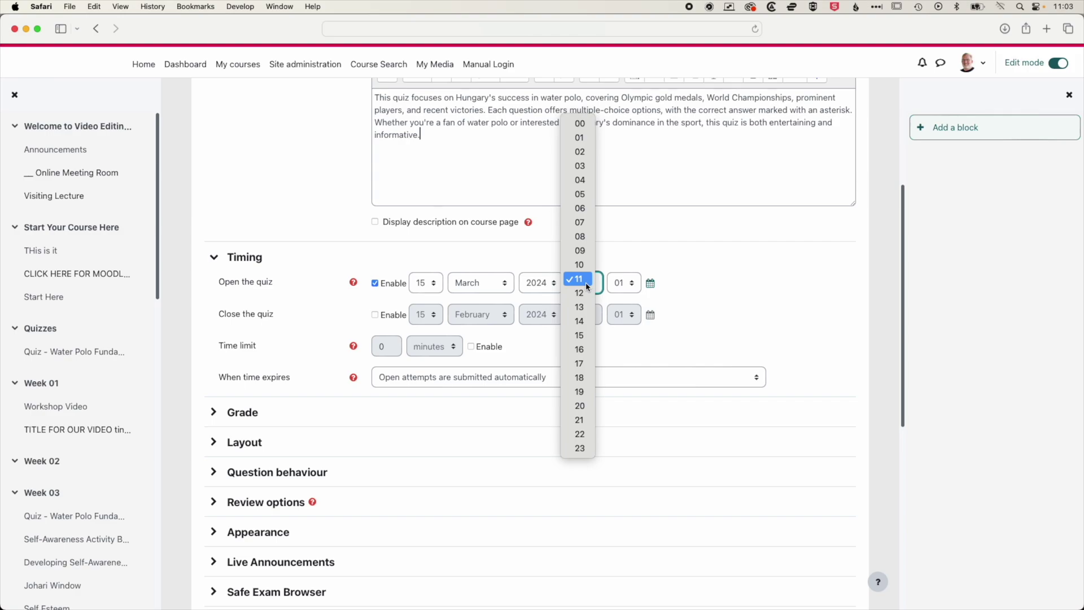
click(588, 250)
click(623, 283)
click(619, 265)
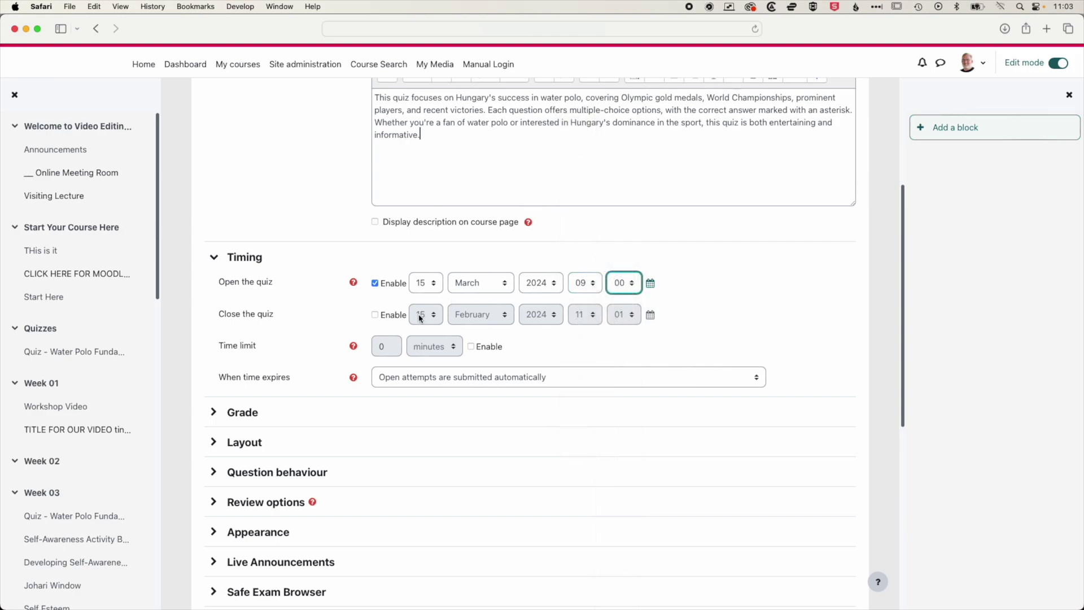
- Enable the closing date of 15 March 2024 at 11:00
click(375, 315)
click(481, 315)
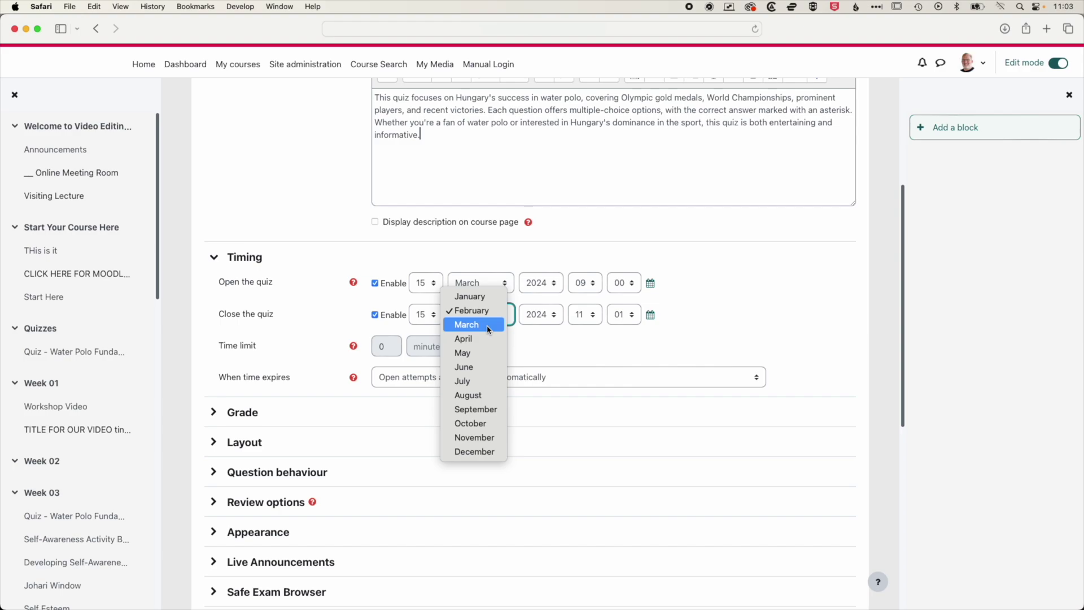
click(480, 329)
click(623, 315)
click(619, 296)
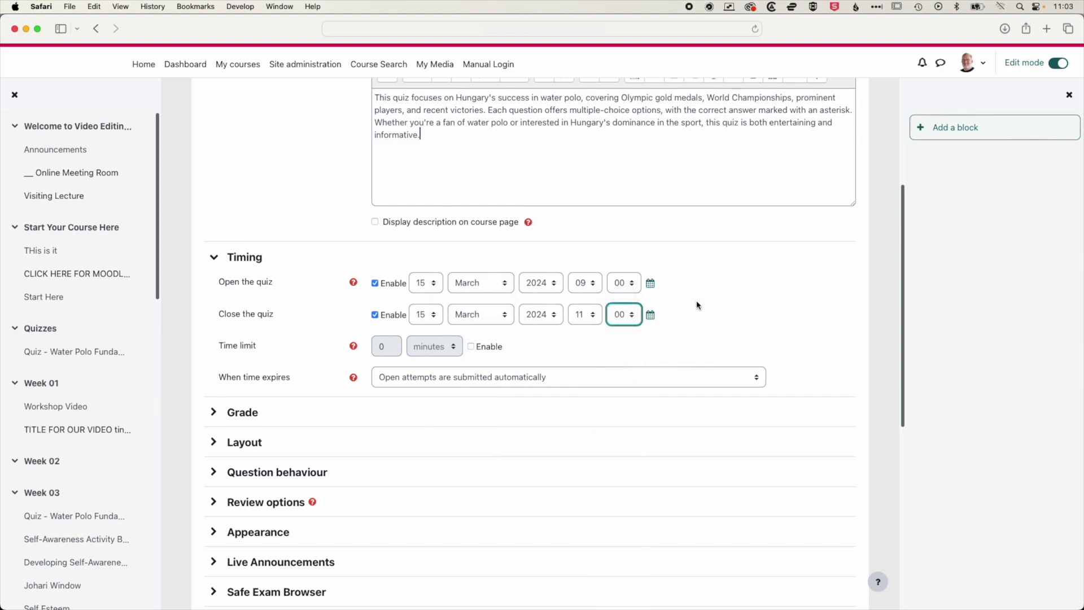
- Enable a 1 hour time limit, keeping automatic submission when time expires
click(470, 347)
click(435, 347)
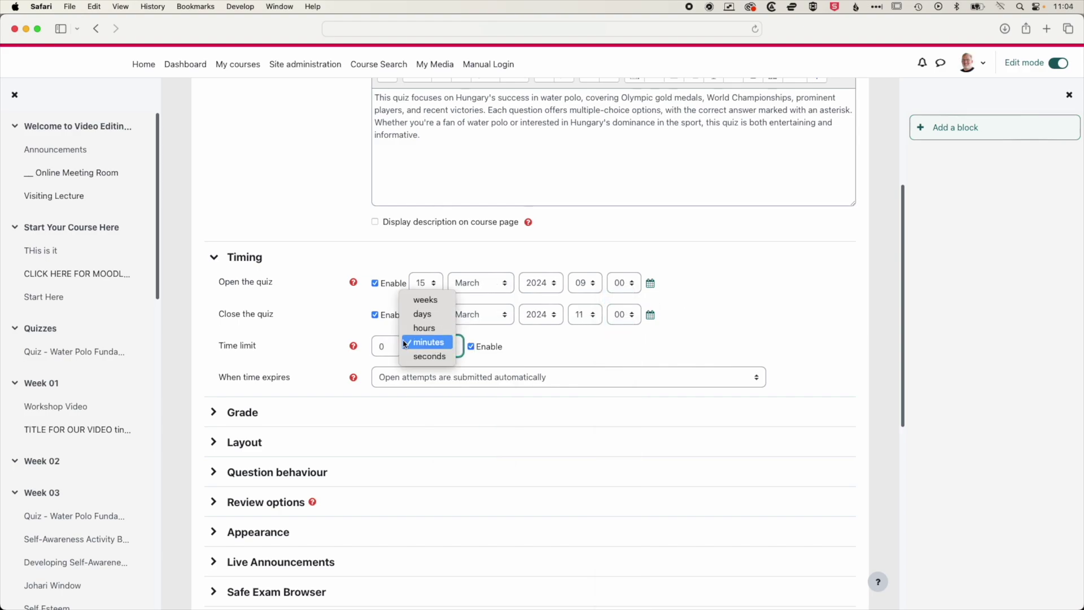
click(424, 328)
double_click(374, 348)
text(1)
click(562, 352)
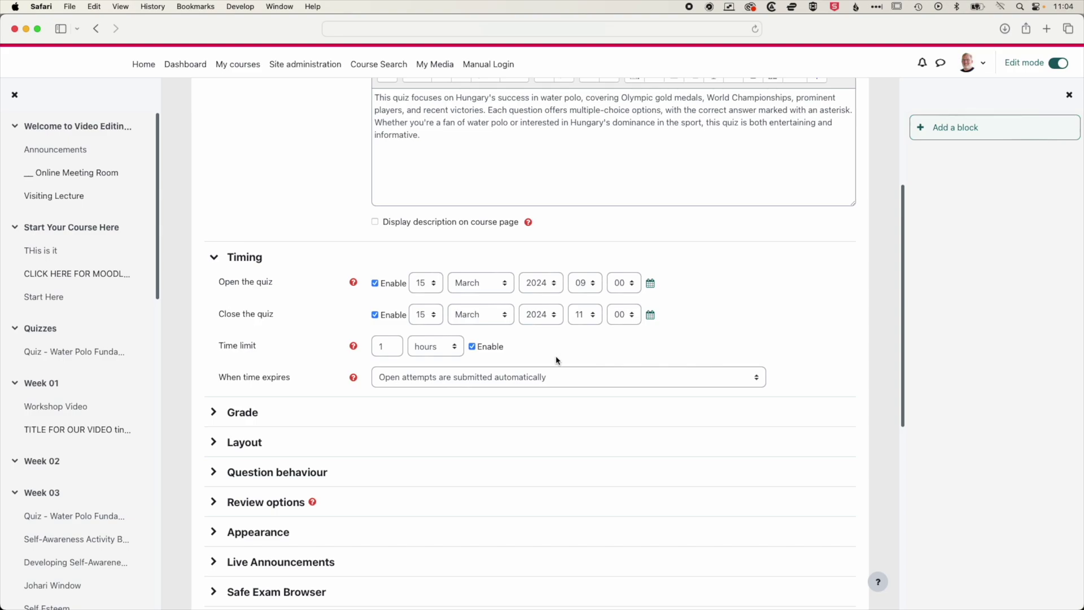
click(392, 379)
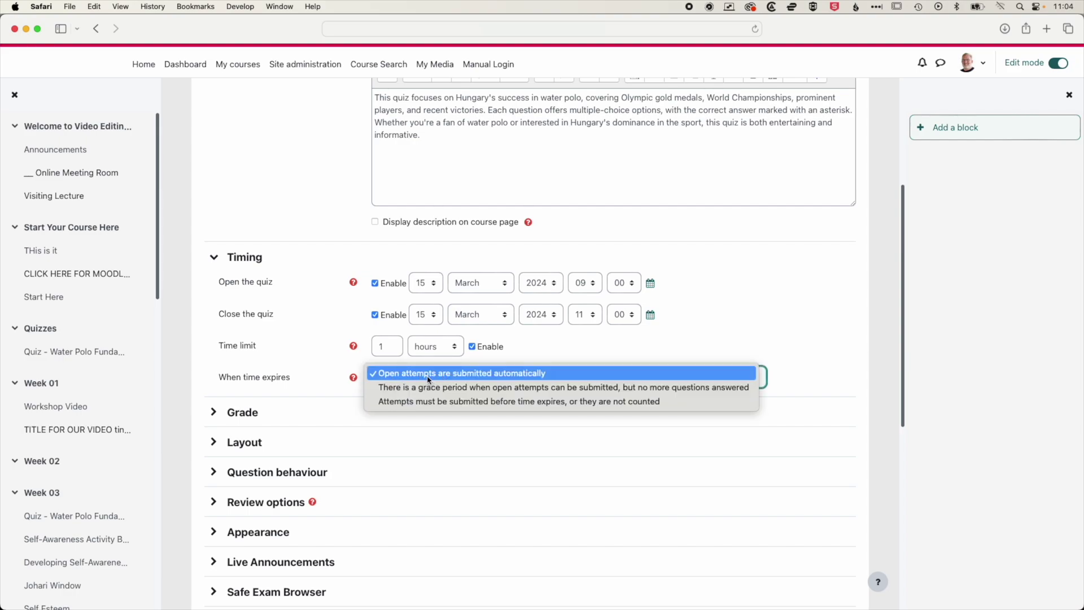
click(579, 354)
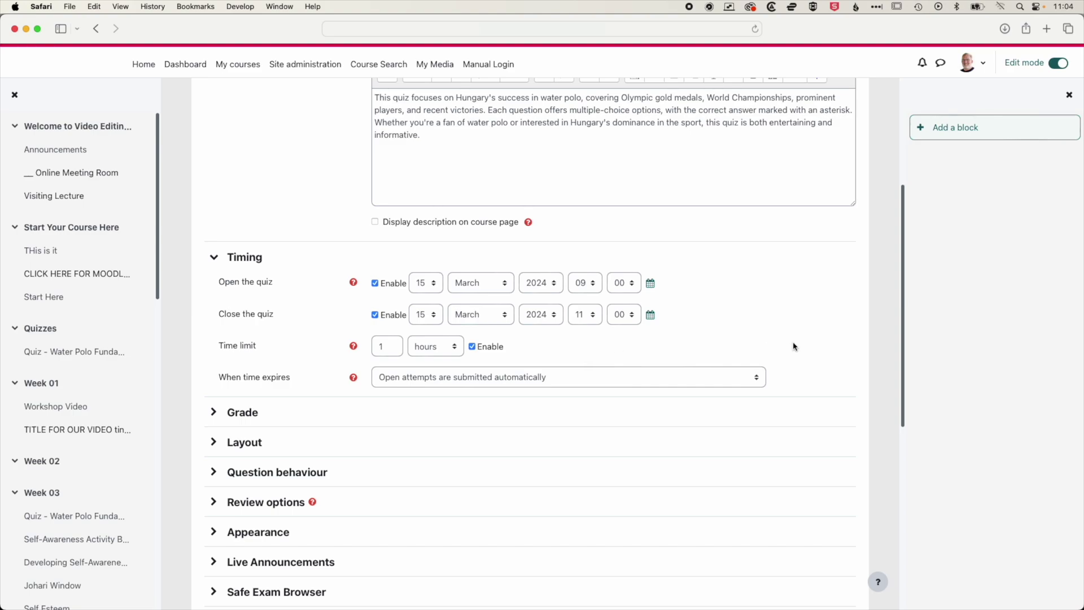
- In Grade, set the grade category to 'Exams & Quizzes' and leave attempts allowed at 1
click(214, 412)
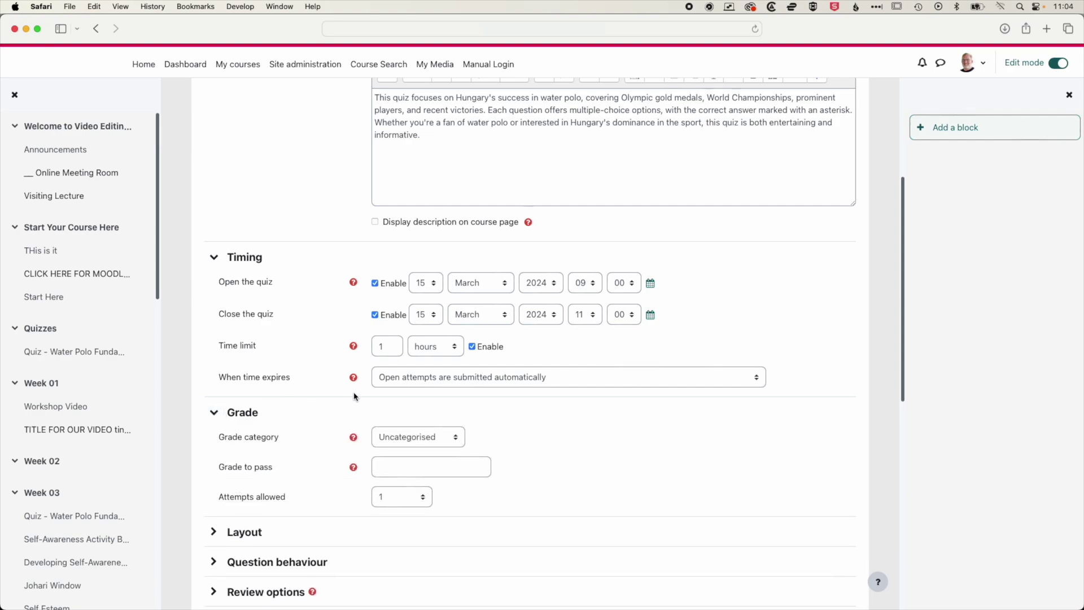
scroll(362, 390, up, 2)
scroll(418, 327, down, 5)
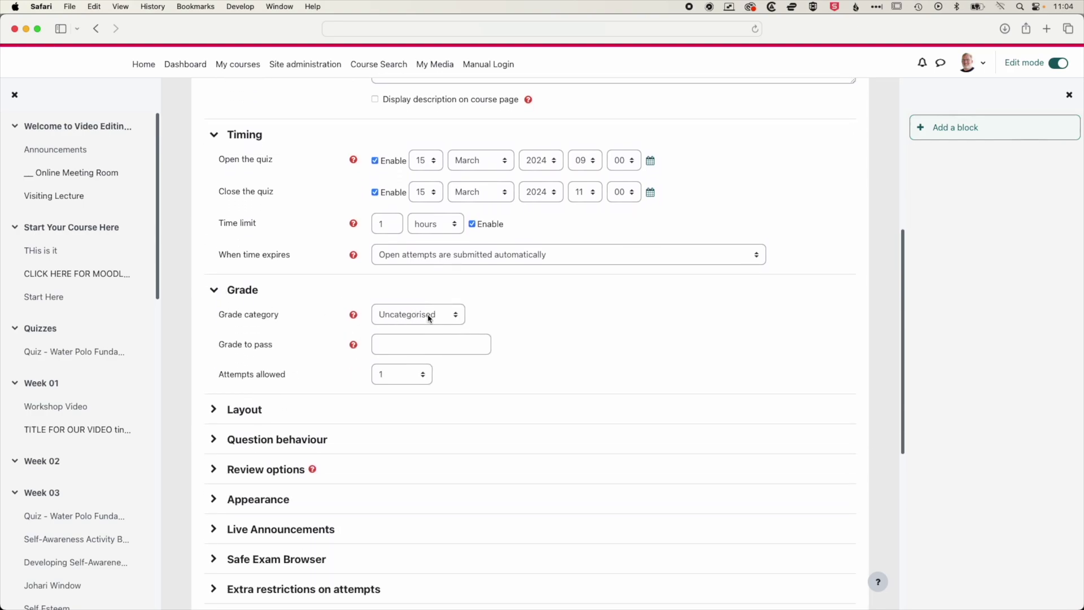
click(454, 317)
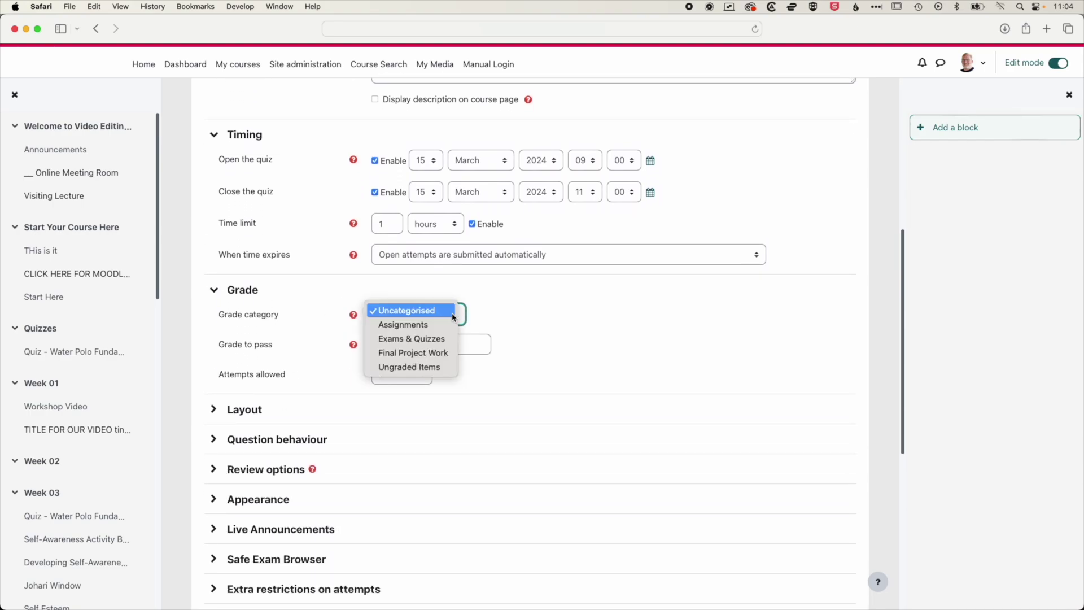
click(438, 342)
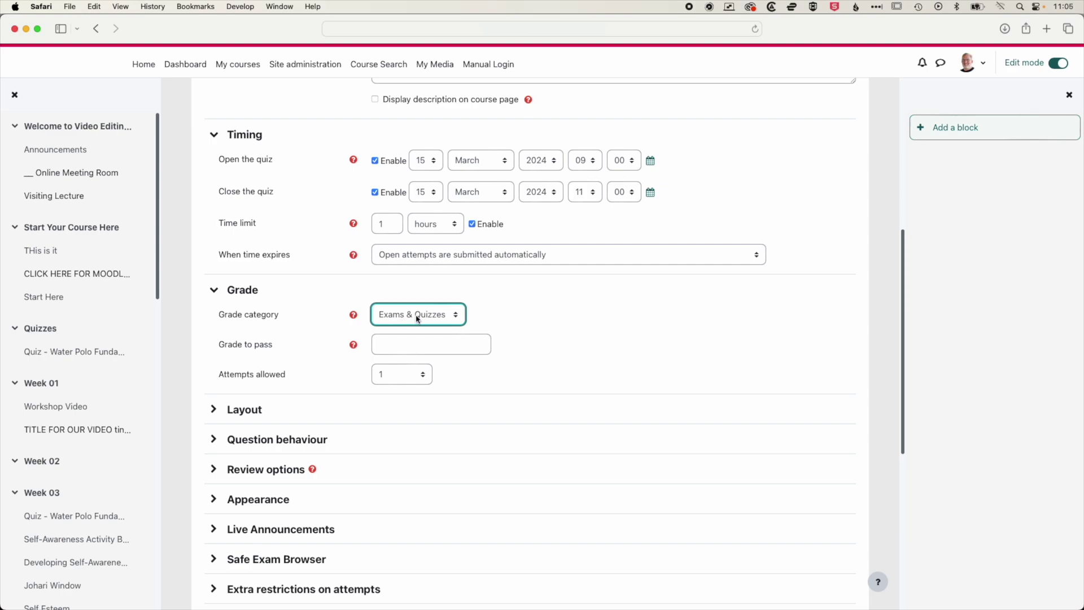
click(418, 319)
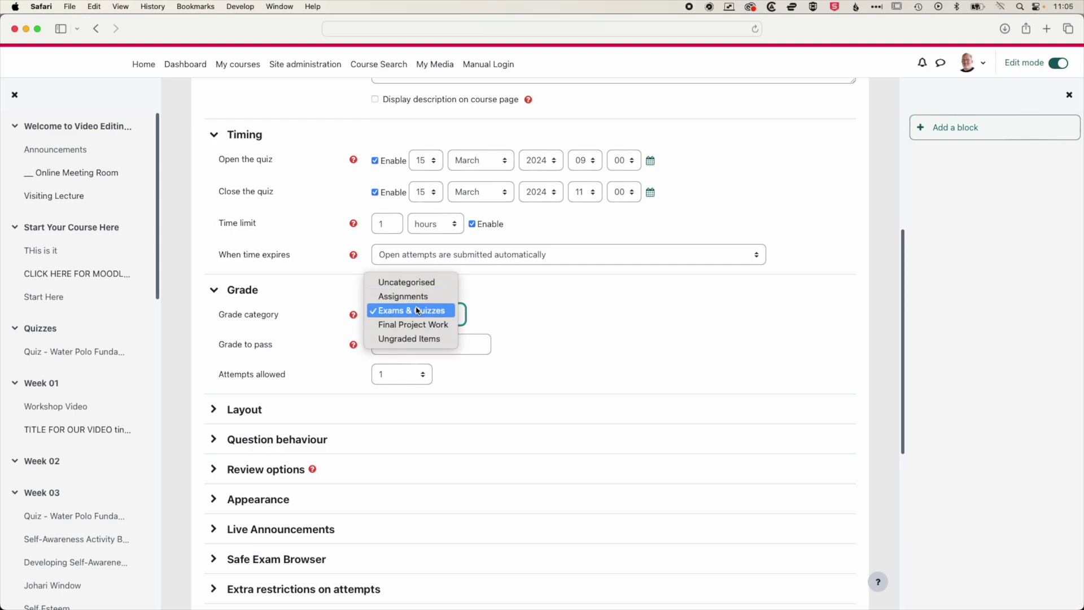
click(411, 315)
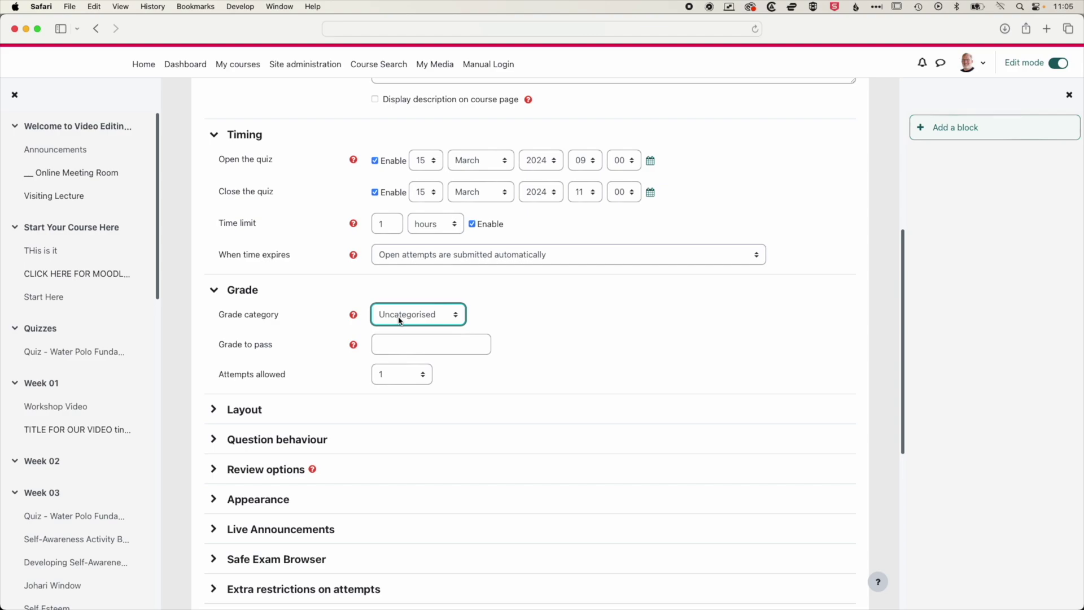
click(404, 320)
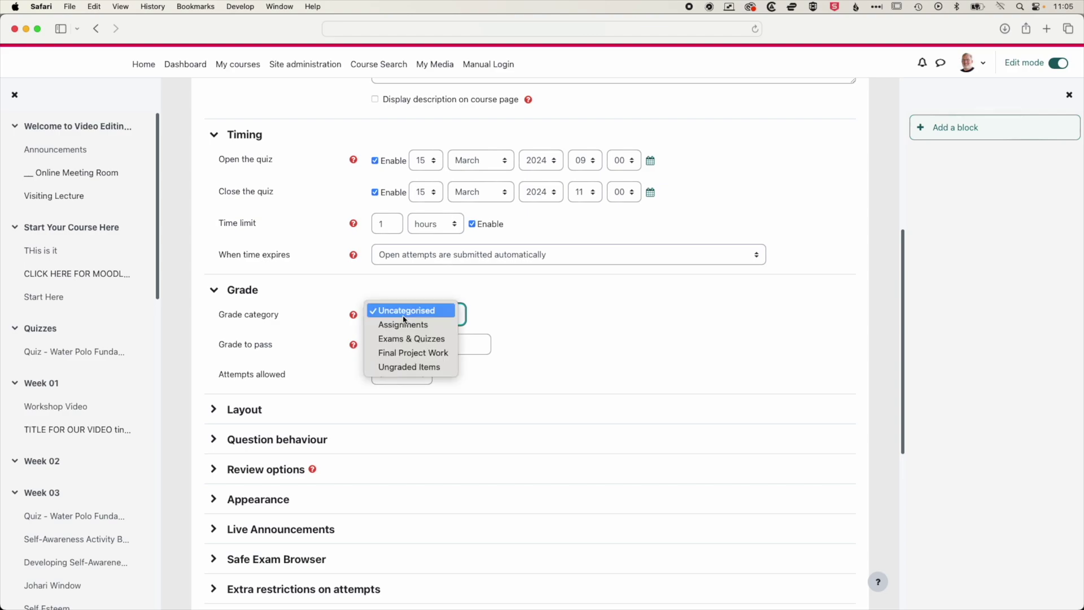
click(432, 340)
click(646, 338)
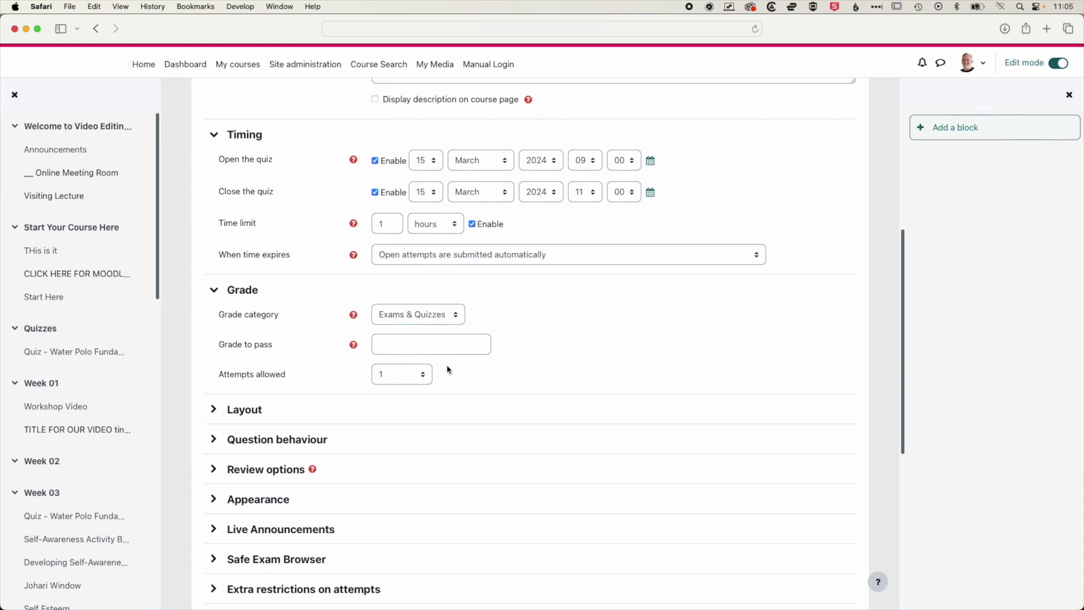
click(410, 377)
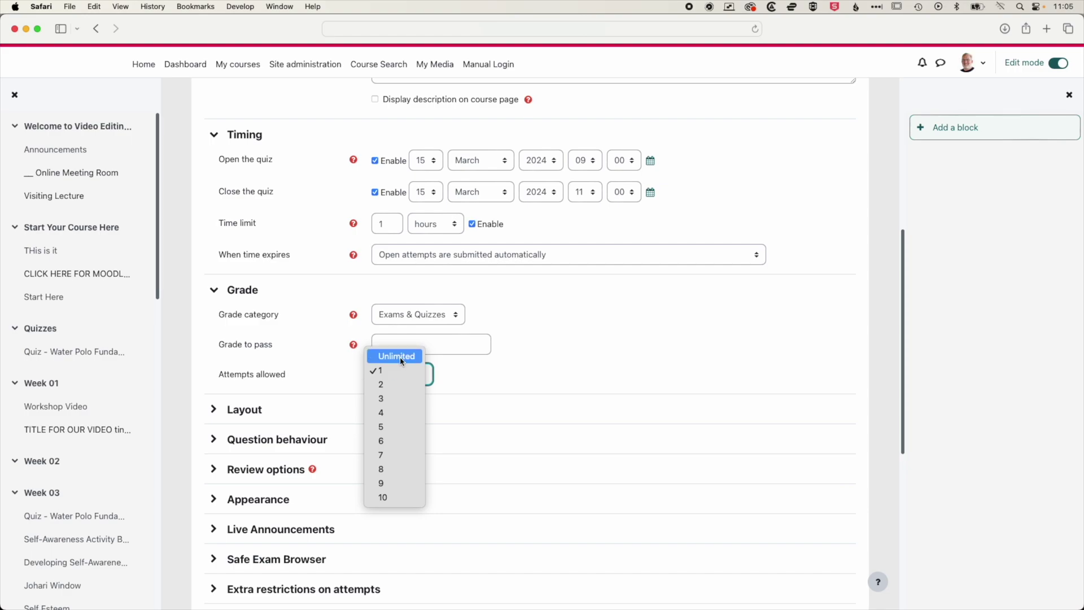
click(488, 374)
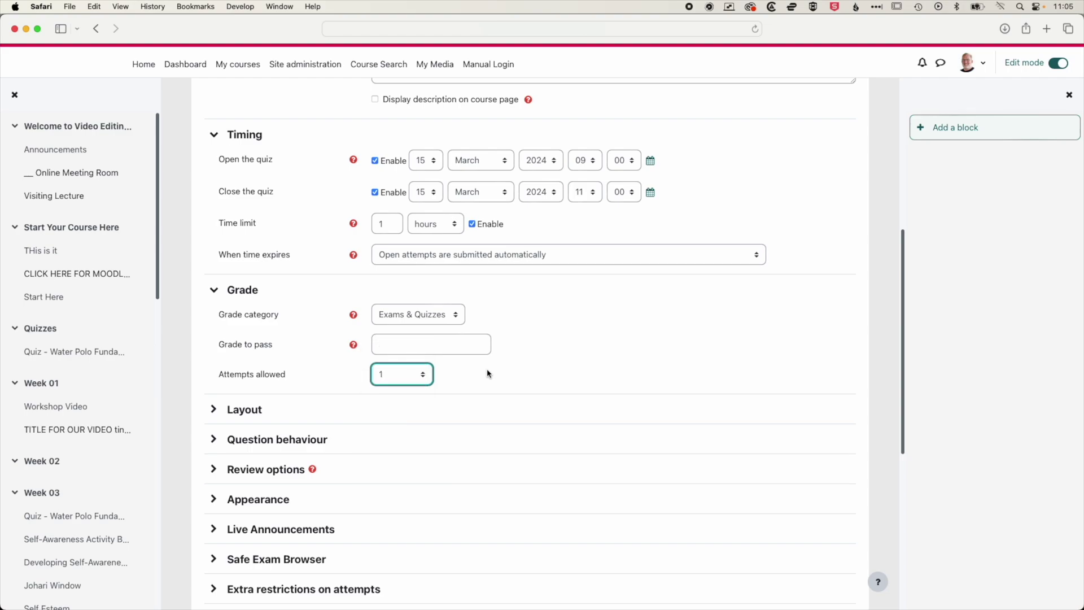
- In Layout, set New page to 'Every question' and keep the navigation method at Free
scroll(489, 339, down, 5)
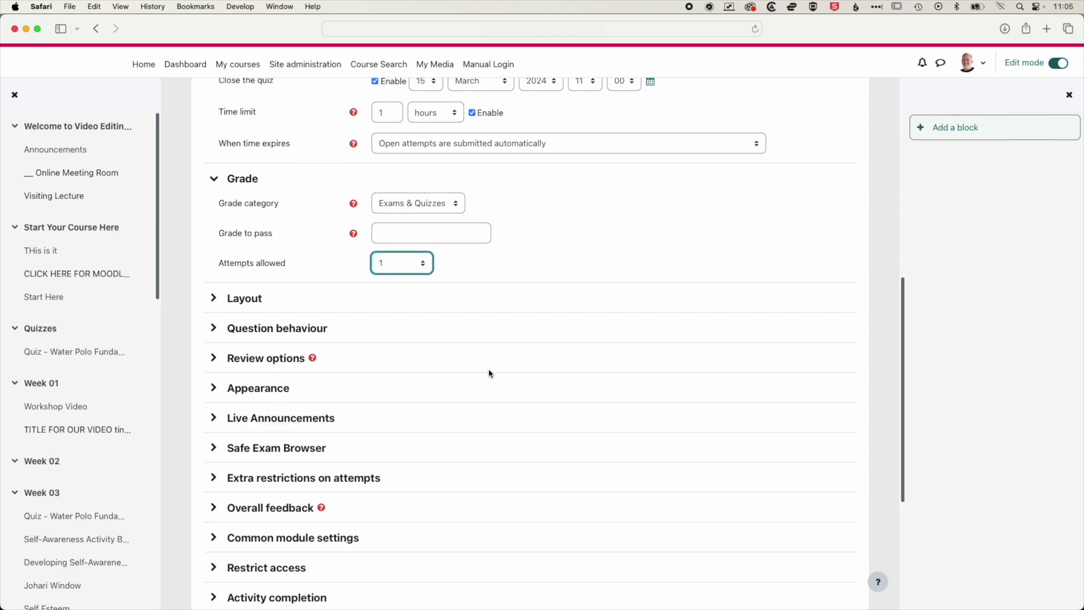
click(207, 241)
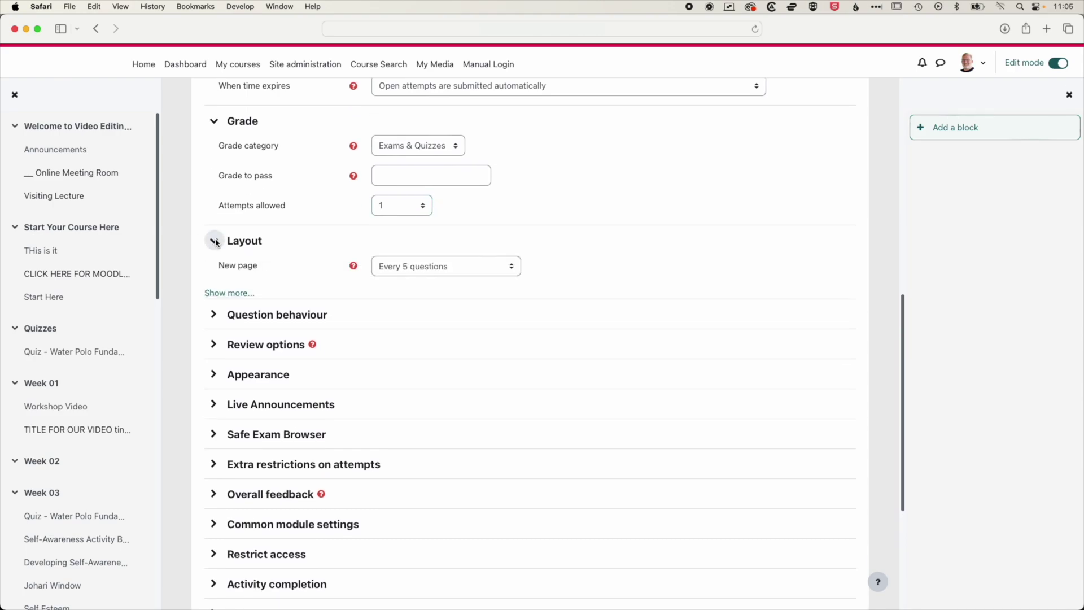
click(417, 267)
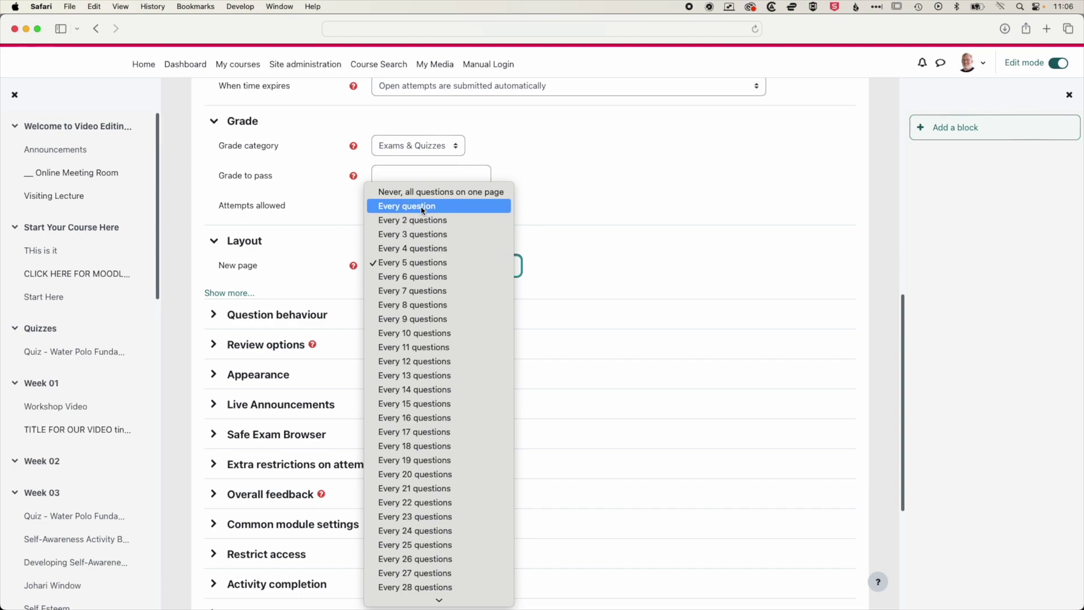
key(Escape)
click(229, 293)
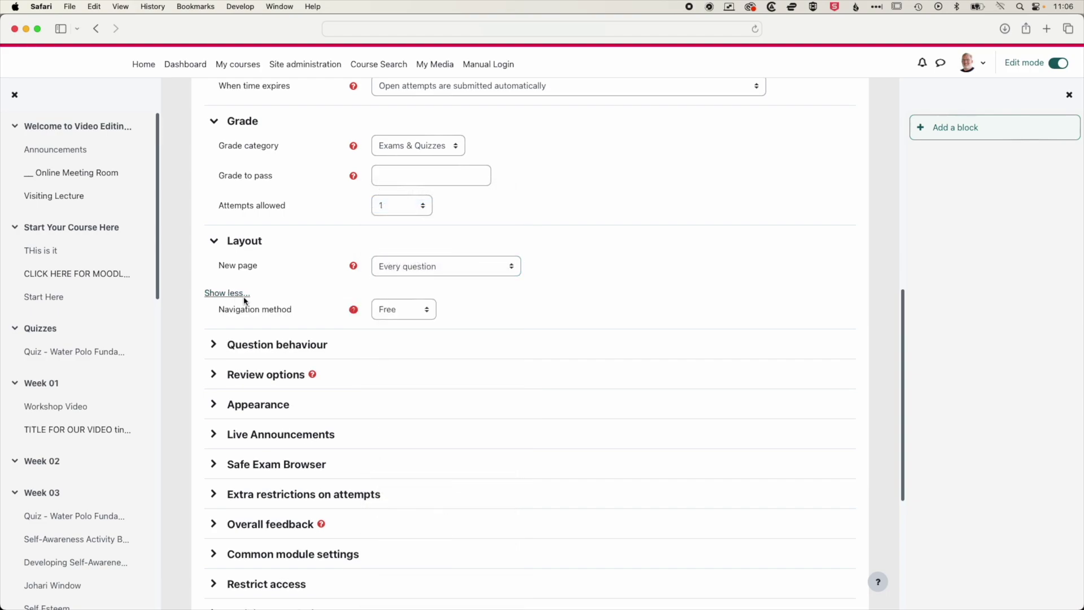
click(399, 310)
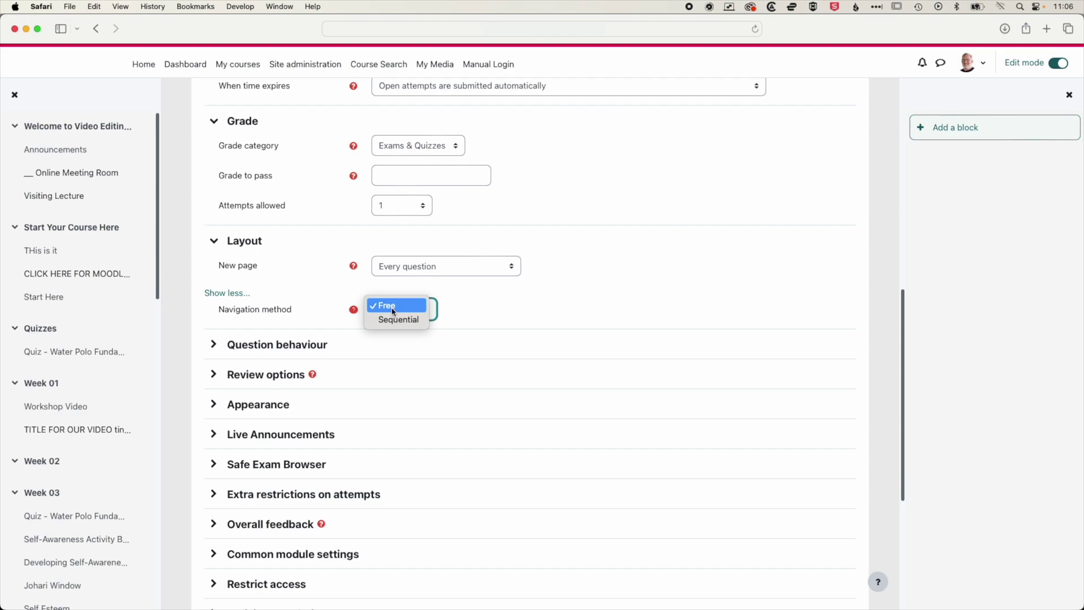
click(484, 312)
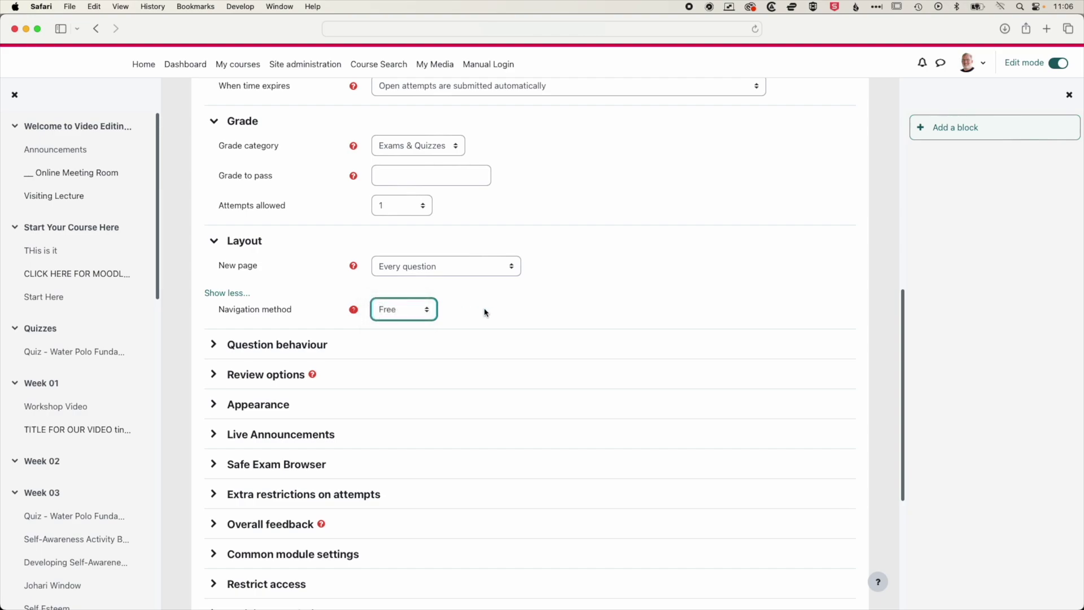
click(472, 312)
scroll(473, 311, down, 4)
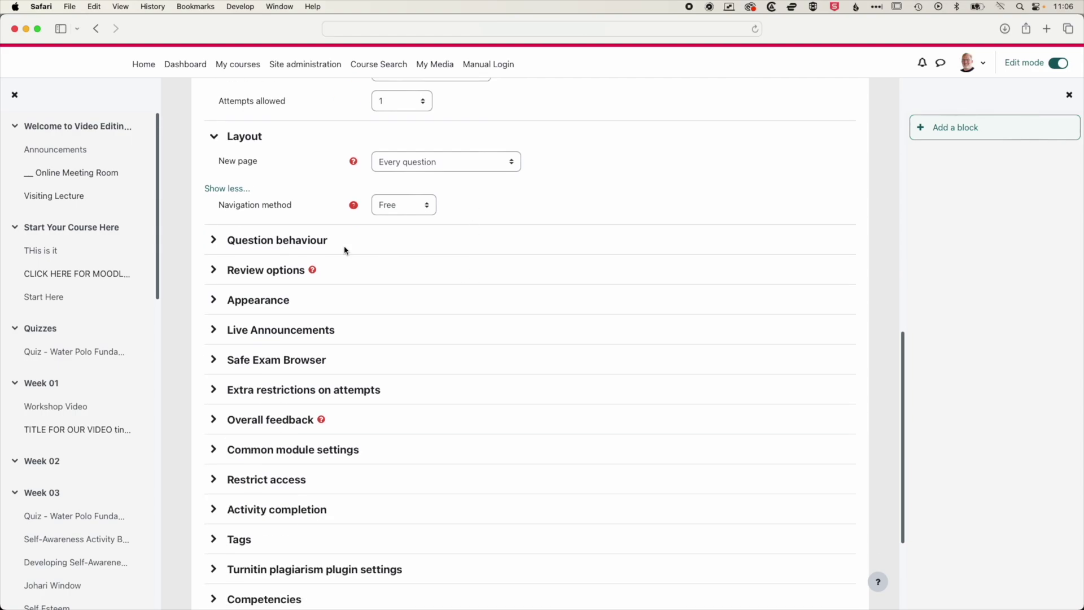
- Expand Question behaviour and keep 'How questions behave' at Deferred feedback
click(273, 243)
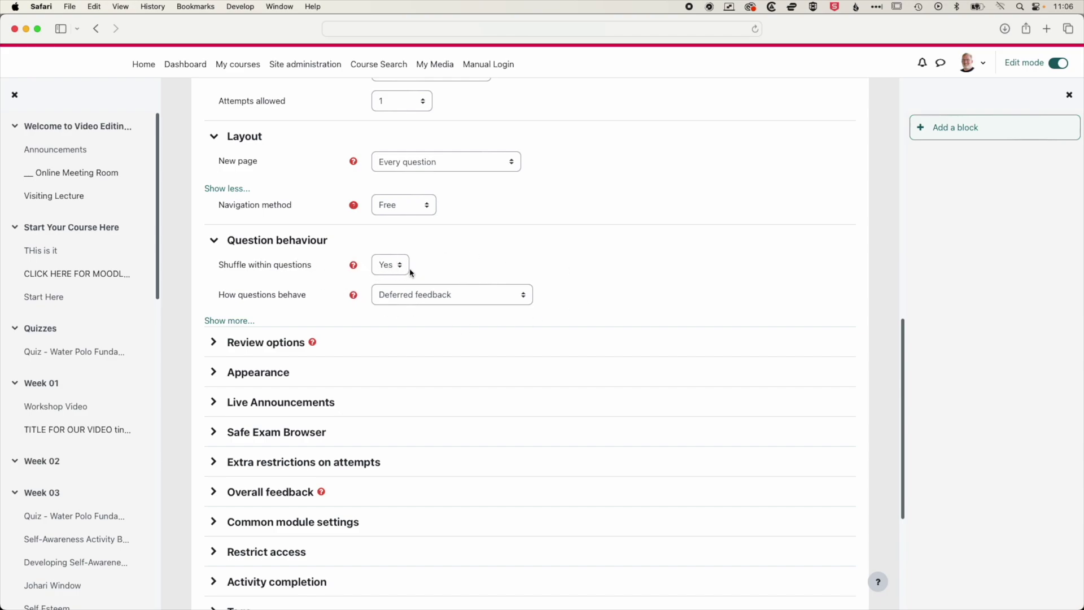
click(426, 298)
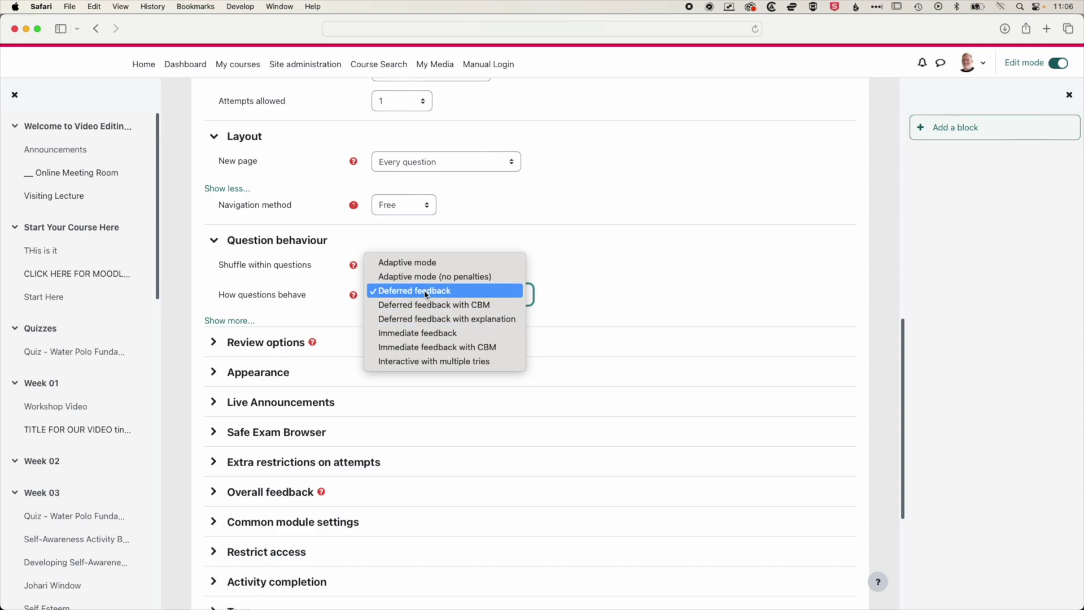
click(565, 294)
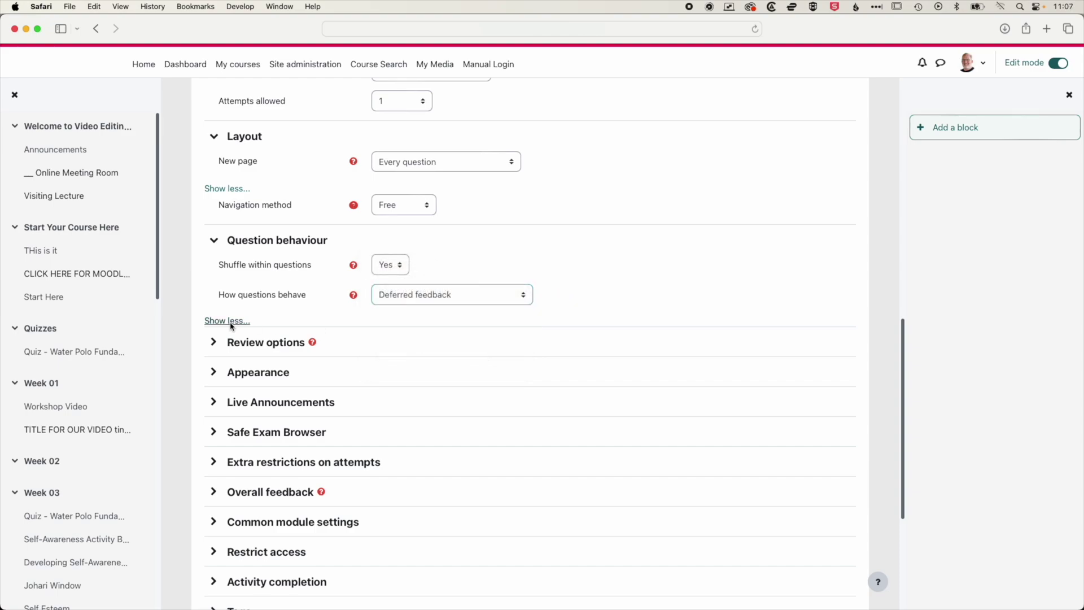
- In Review options, untick Marks under 'Immediately after the attempt' and 'Later, while the quiz is still open'
click(214, 343)
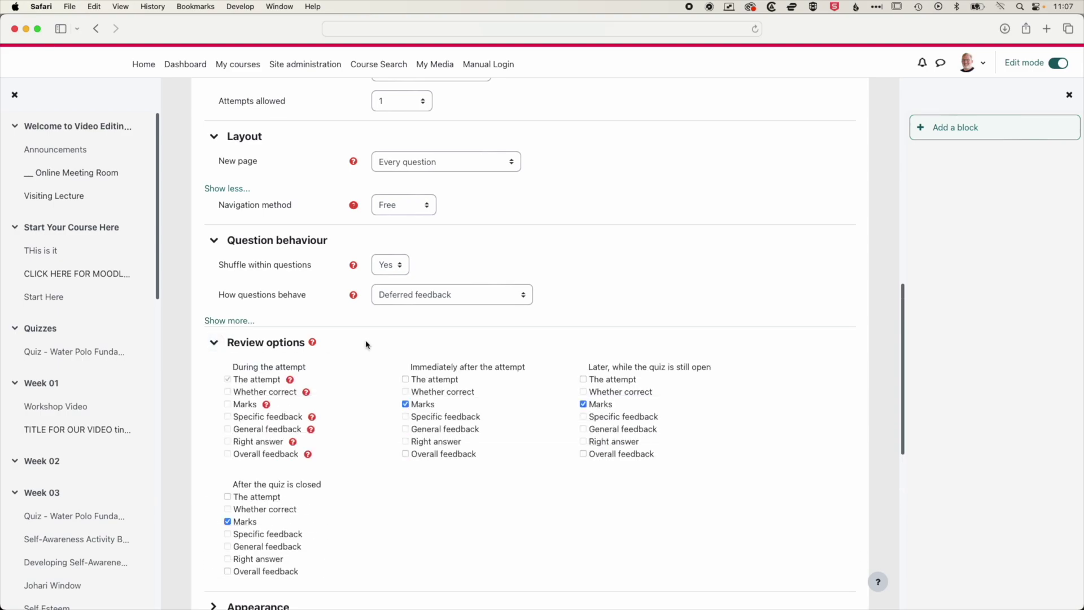
scroll(367, 344, down, 1)
scroll(367, 344, down, 5)
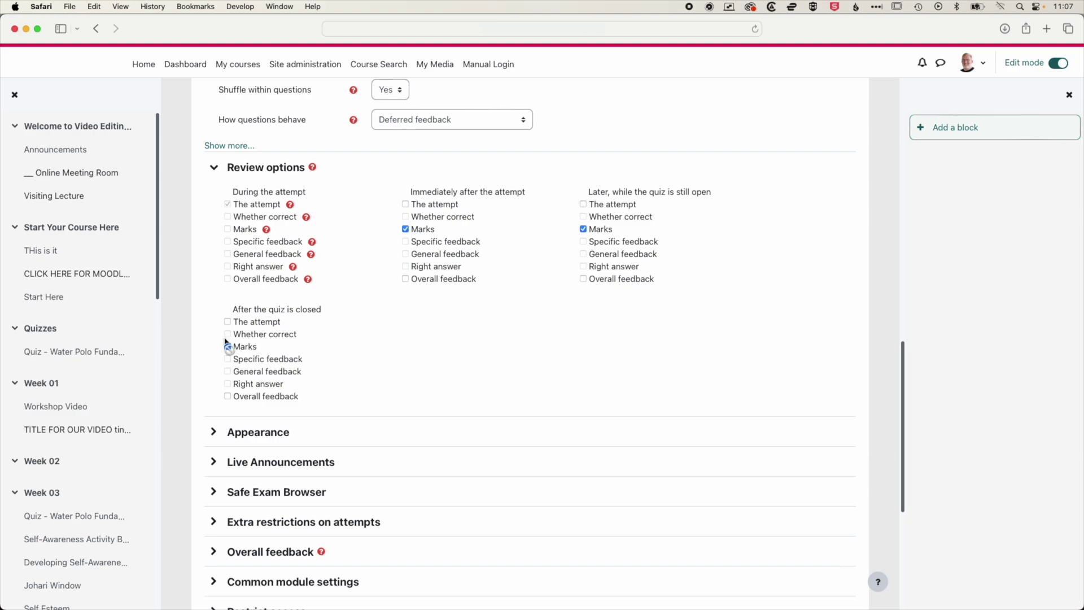
click(406, 229)
click(584, 230)
scroll(356, 386, down, 5)
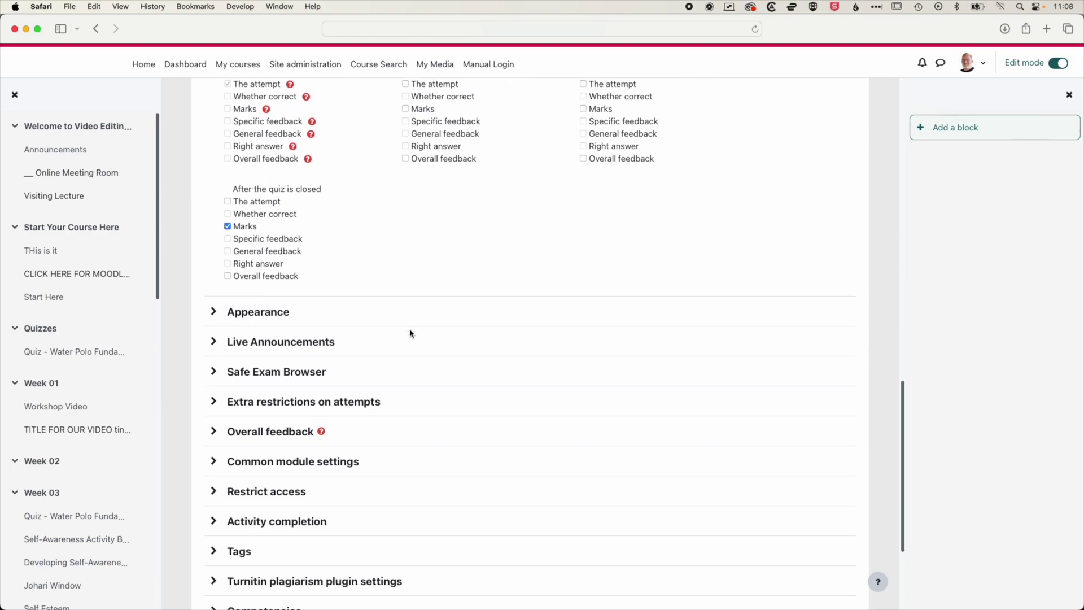
- Check the Appearance and Live Announcements sections, leaving both unchanged
click(212, 246)
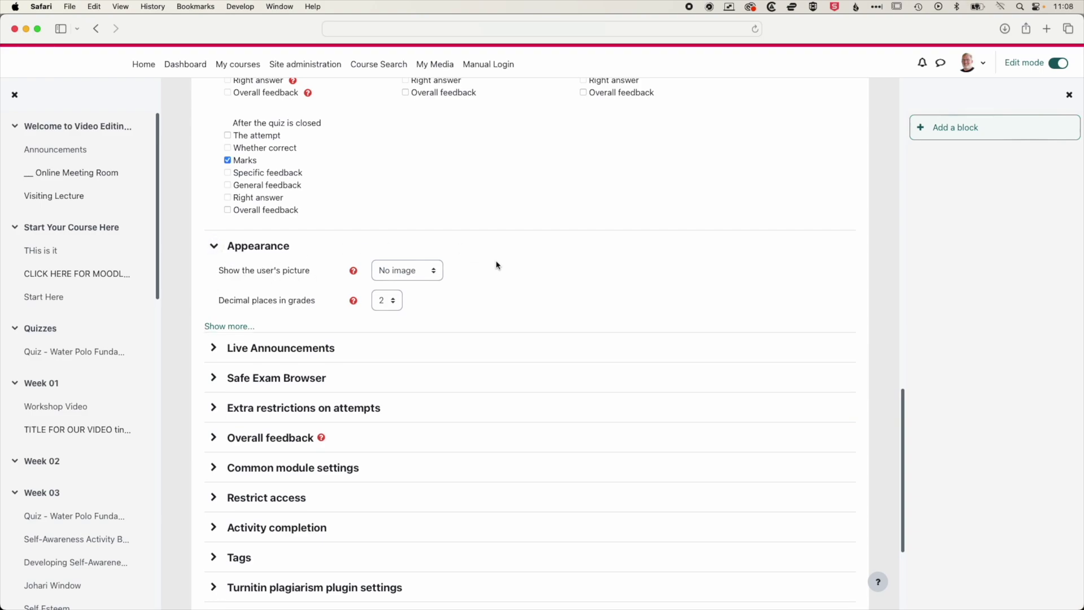
click(212, 247)
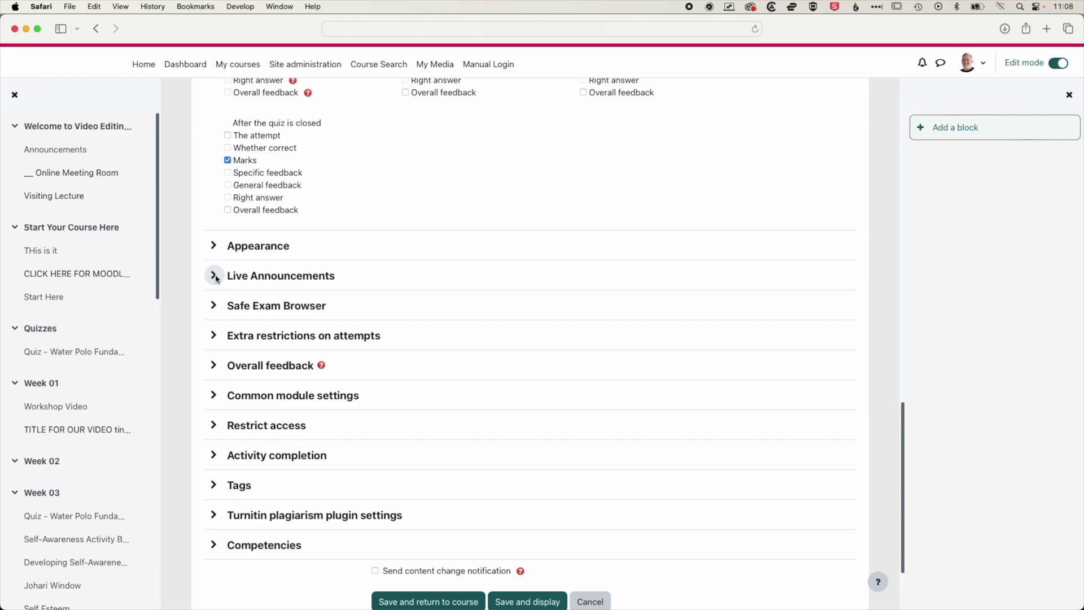
click(213, 275)
scroll(327, 292, down, 3)
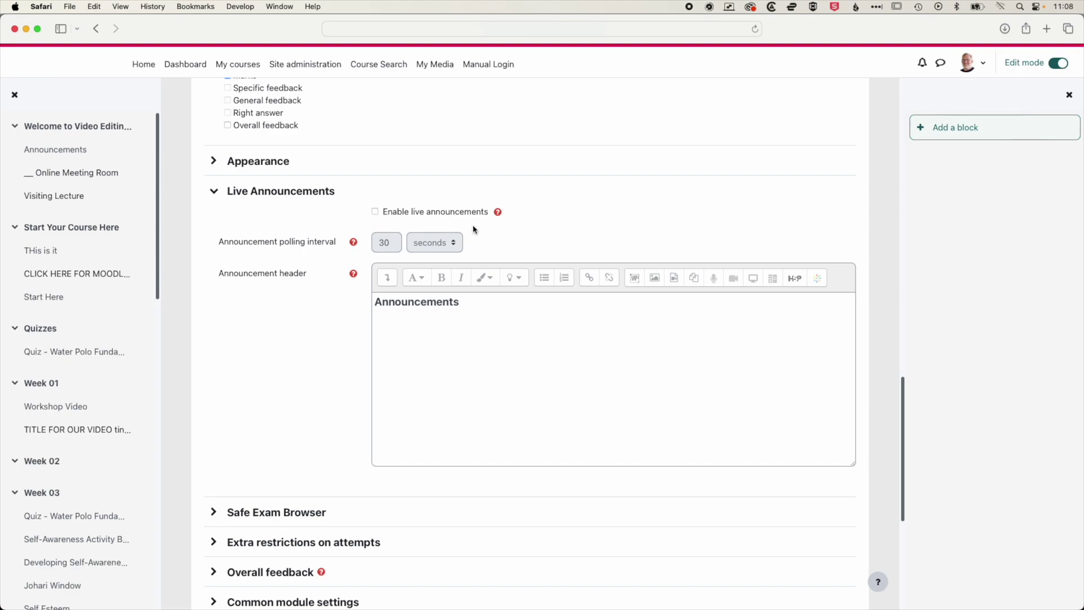
click(214, 192)
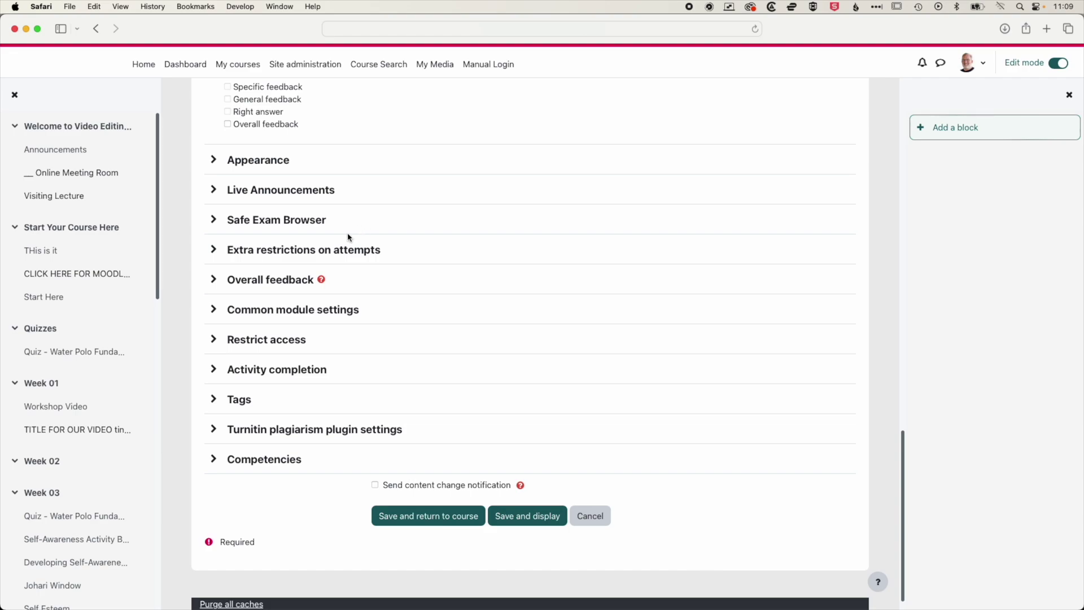
- Look over the extra restrictions on attempts, then collapse that section unchanged
click(213, 251)
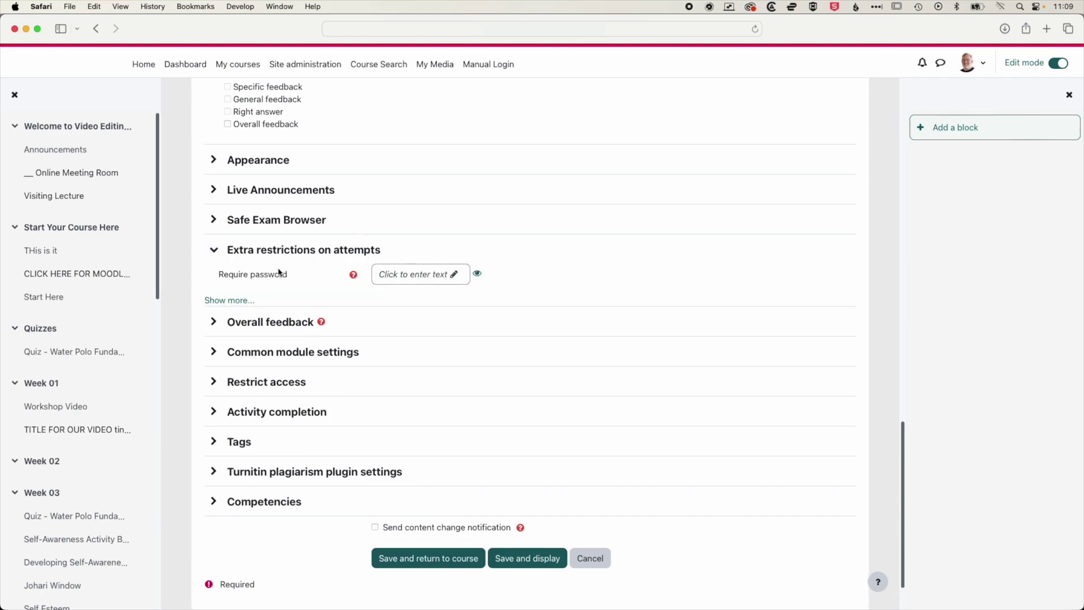
click(234, 300)
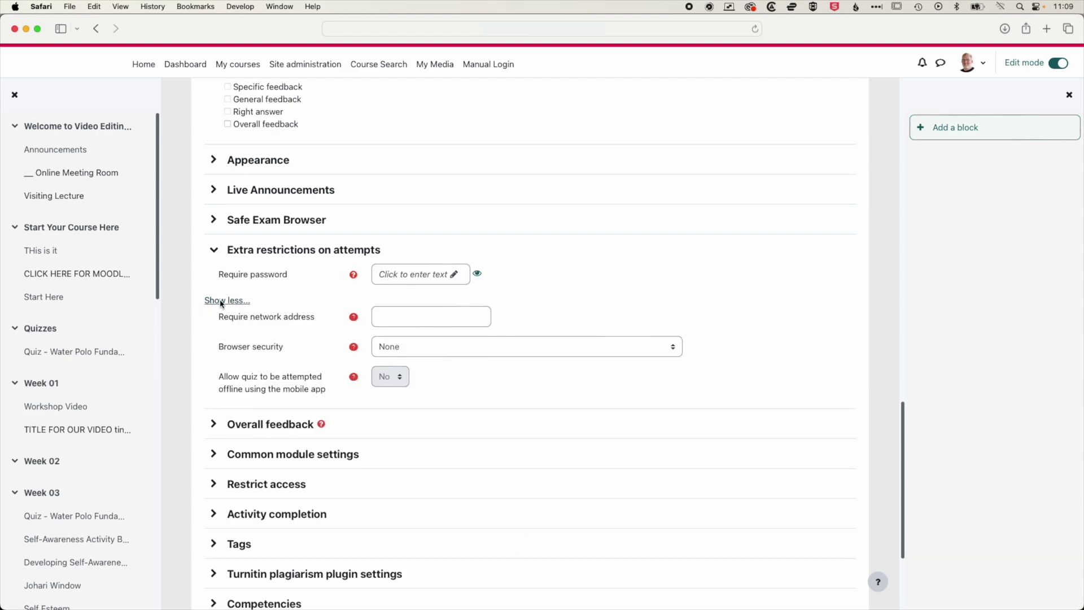
click(228, 301)
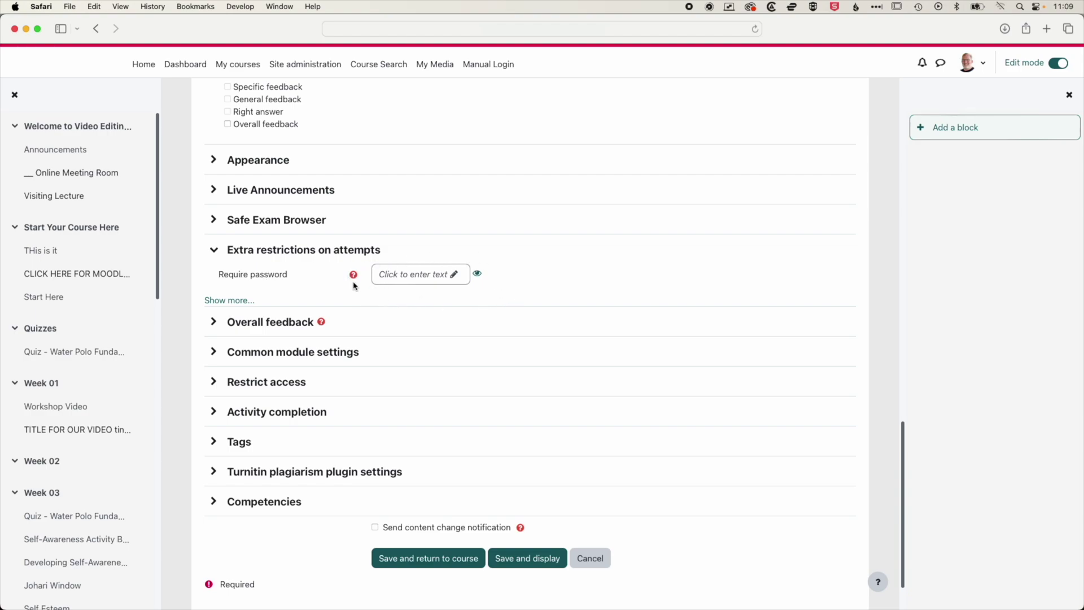
click(215, 250)
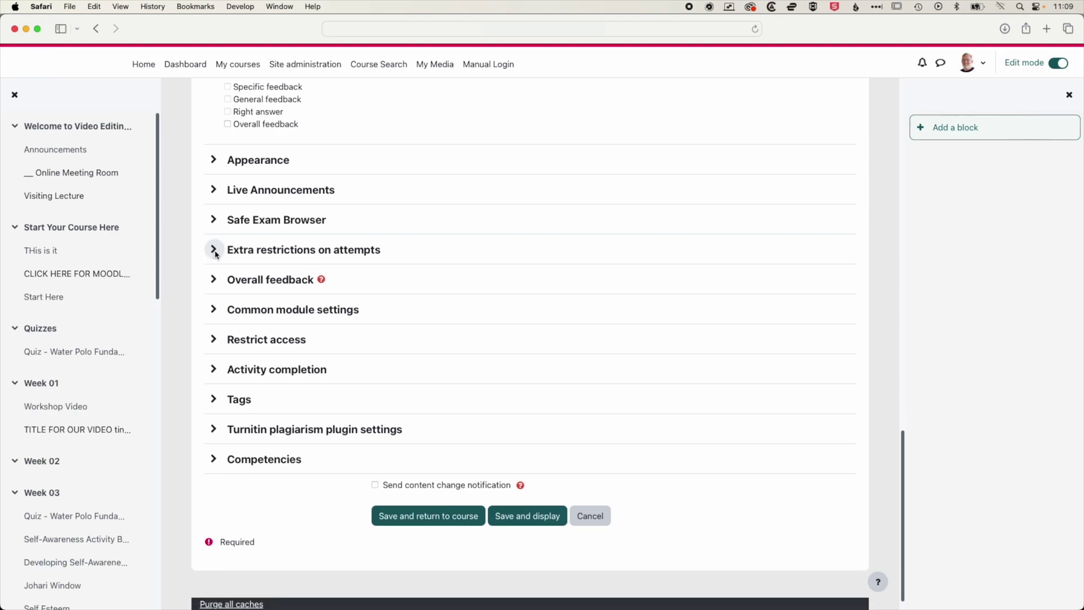
- In Overall feedback, enter 50 as the middle grade boundary, then clear it back to empty
click(213, 280)
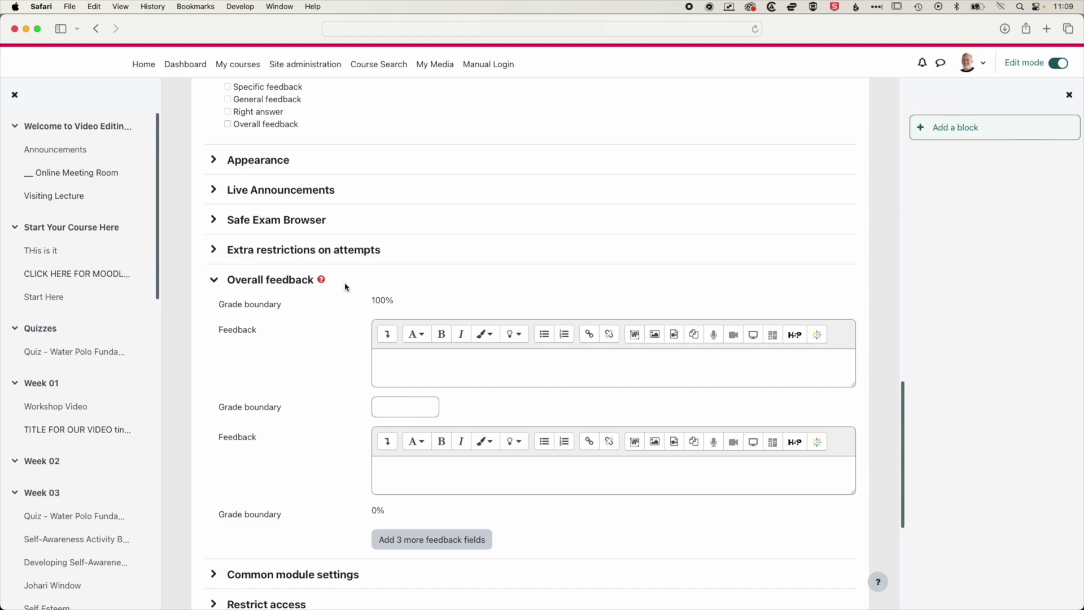
scroll(469, 286, down, 4)
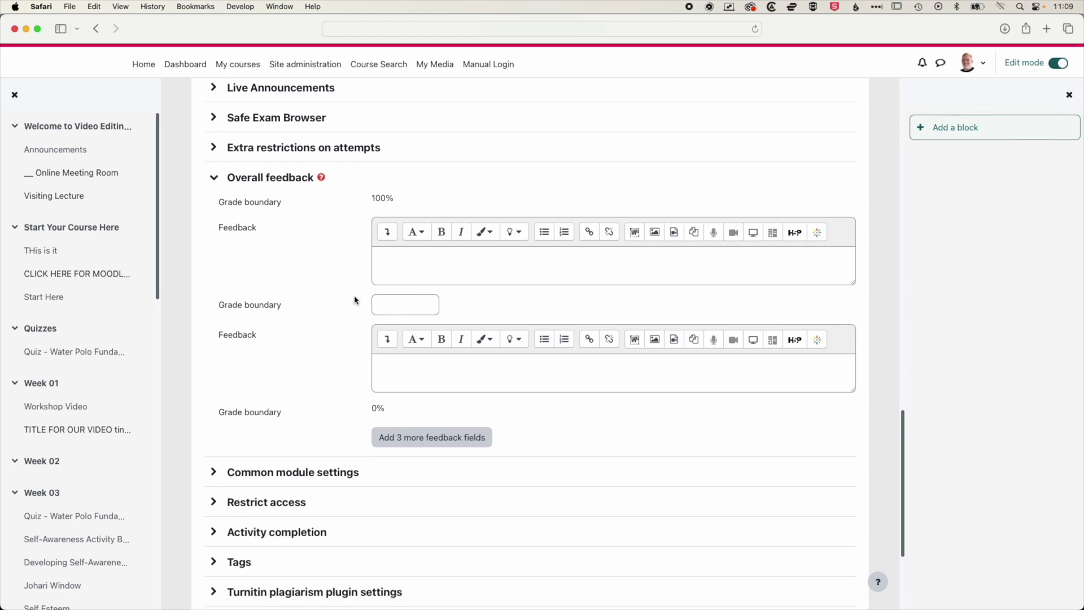
click(404, 308)
text(50)
click(425, 378)
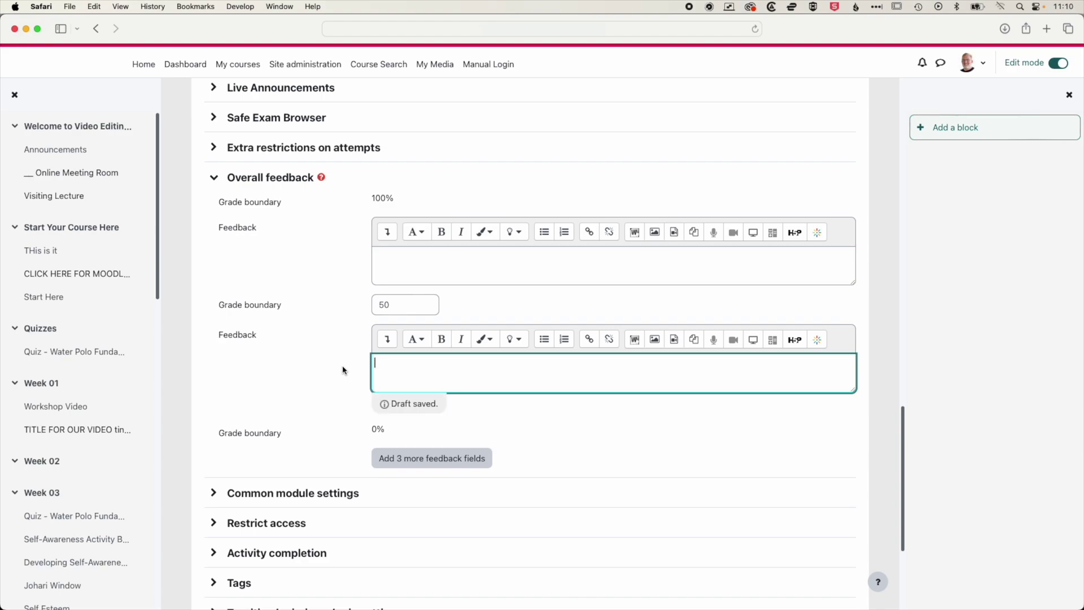
key(shift+Tab)
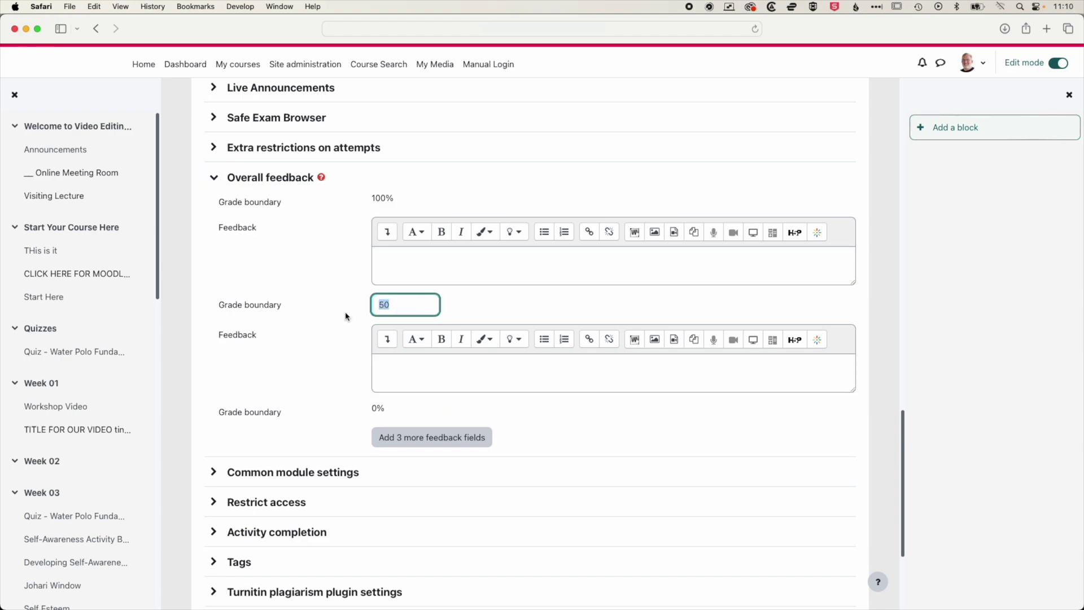
key(BackSpace)
click(340, 286)
scroll(329, 304, down, 5)
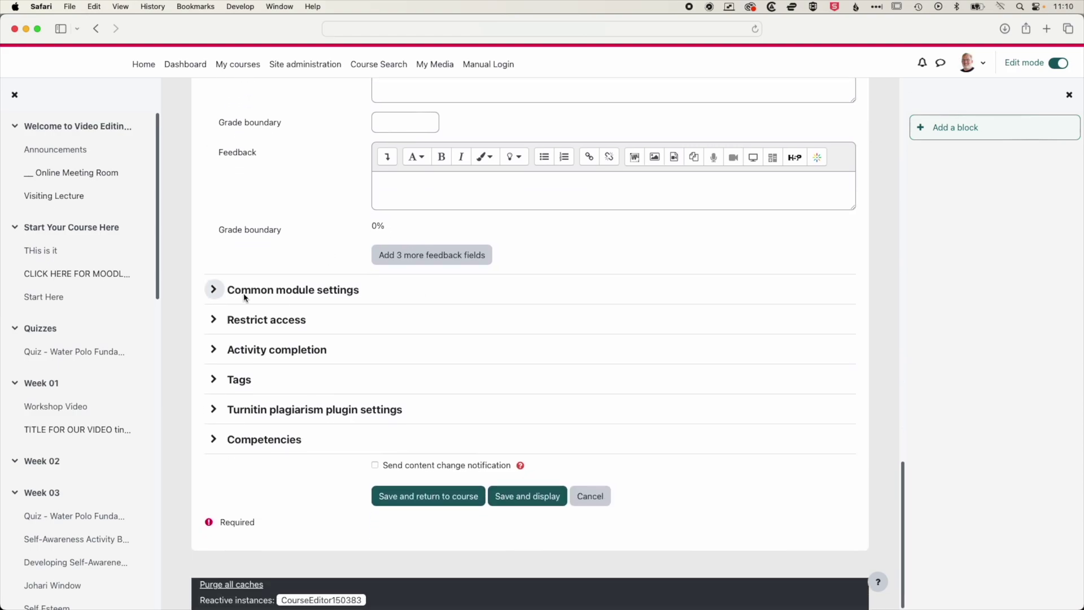
- Open Restrict access, view the restriction types, and cancel without adding one
click(214, 320)
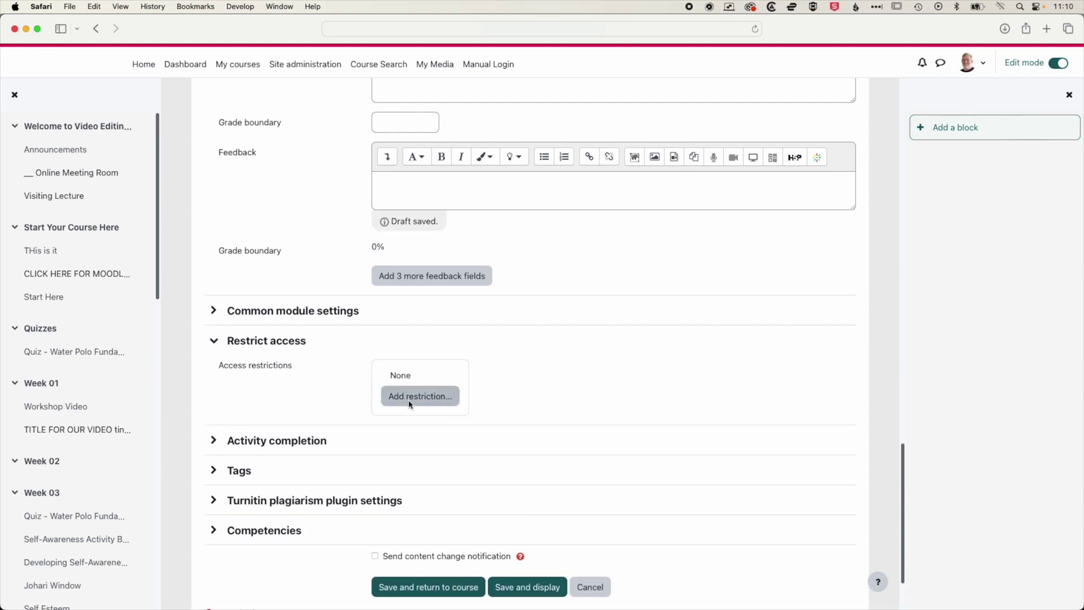
scroll(344, 374, up, 10)
scroll(343, 373, up, 15)
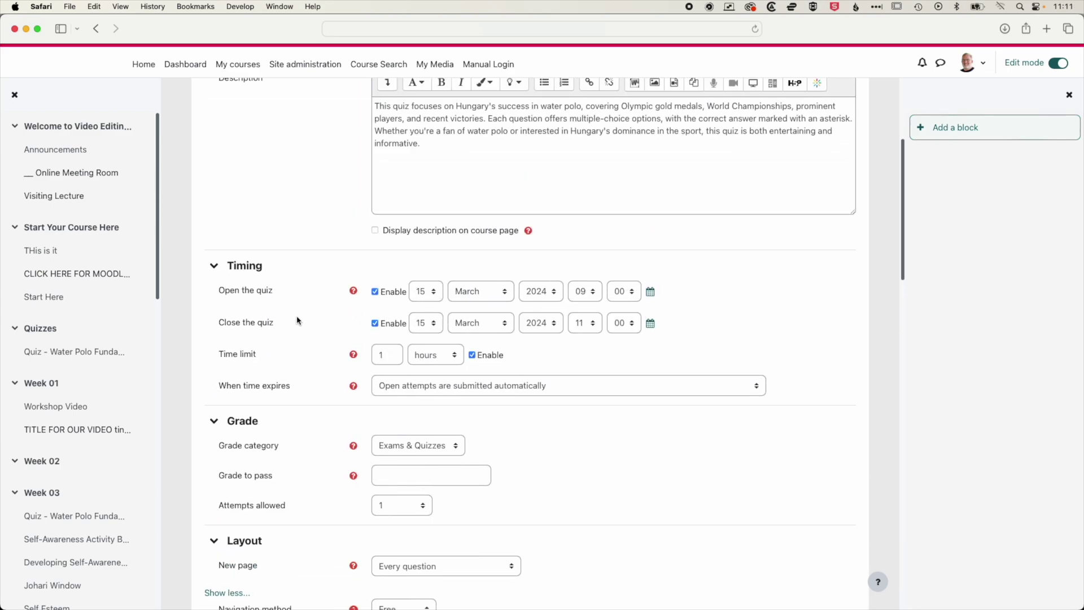
scroll(300, 321, down, 15)
scroll(301, 319, down, 10)
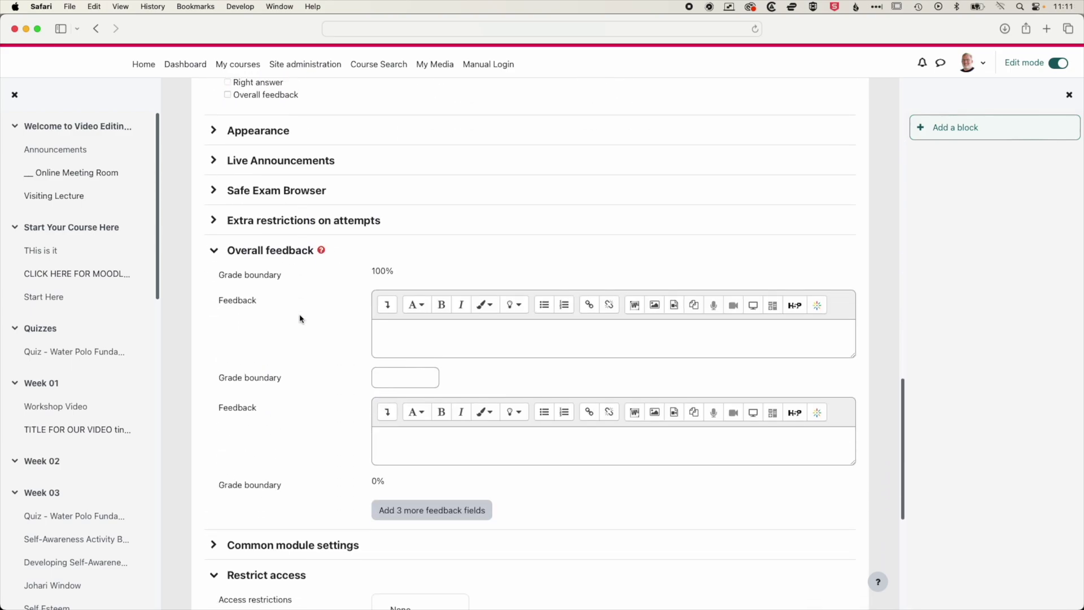
click(407, 333)
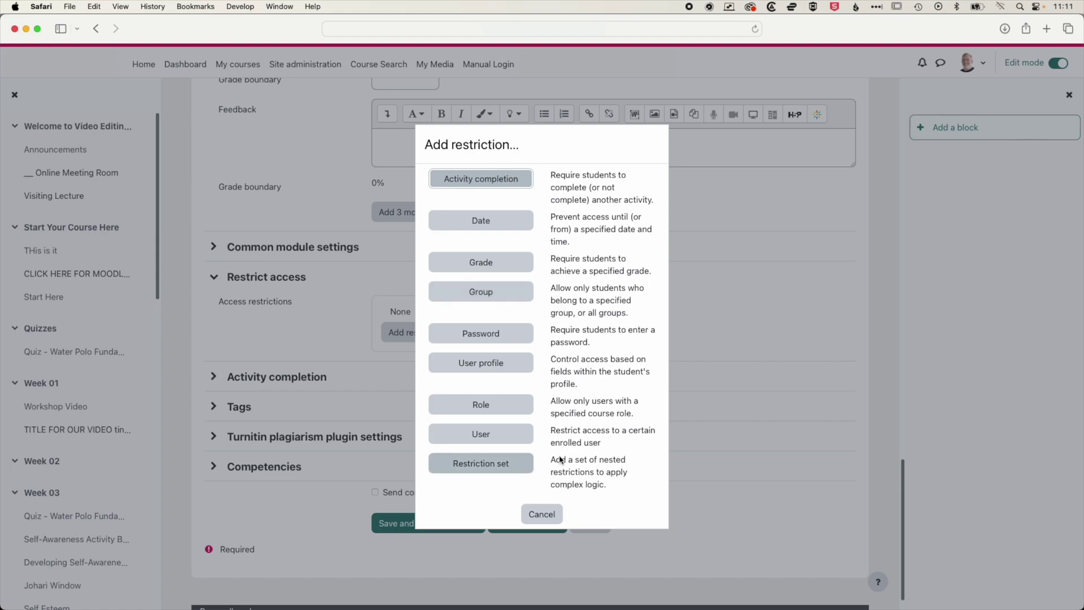
click(283, 379)
- Set completion tracking to complete when conditions are met, requiring at least 1 attempt
click(249, 377)
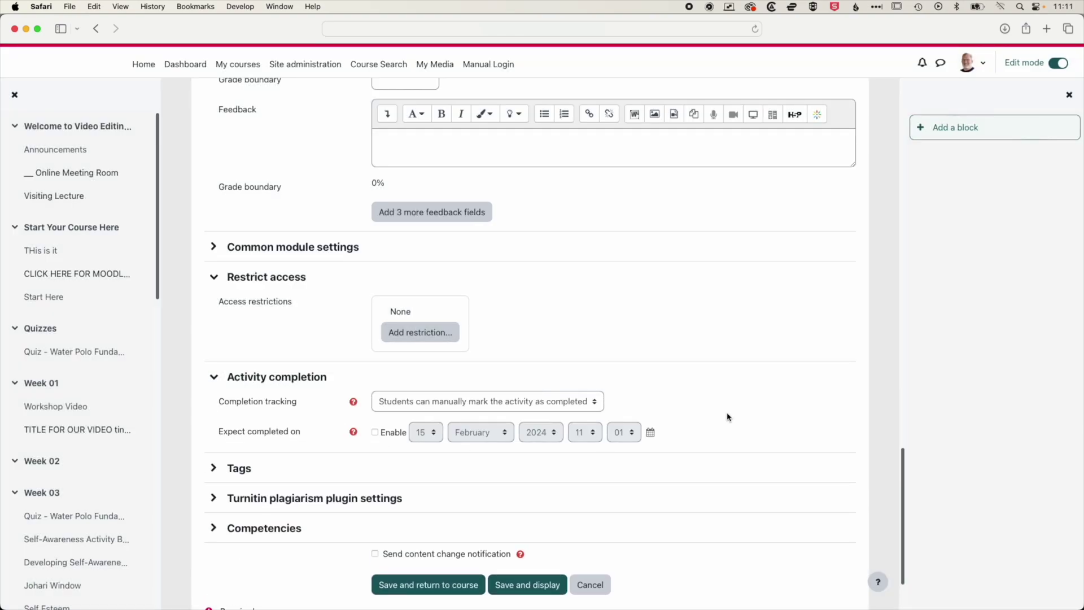
click(407, 402)
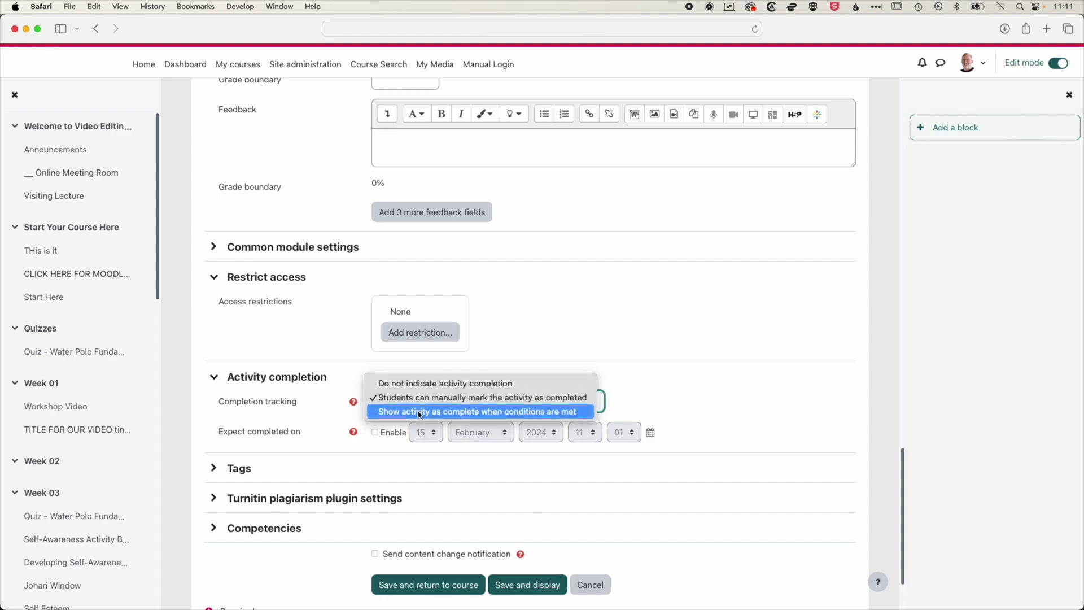
click(420, 413)
scroll(399, 432, down, 3)
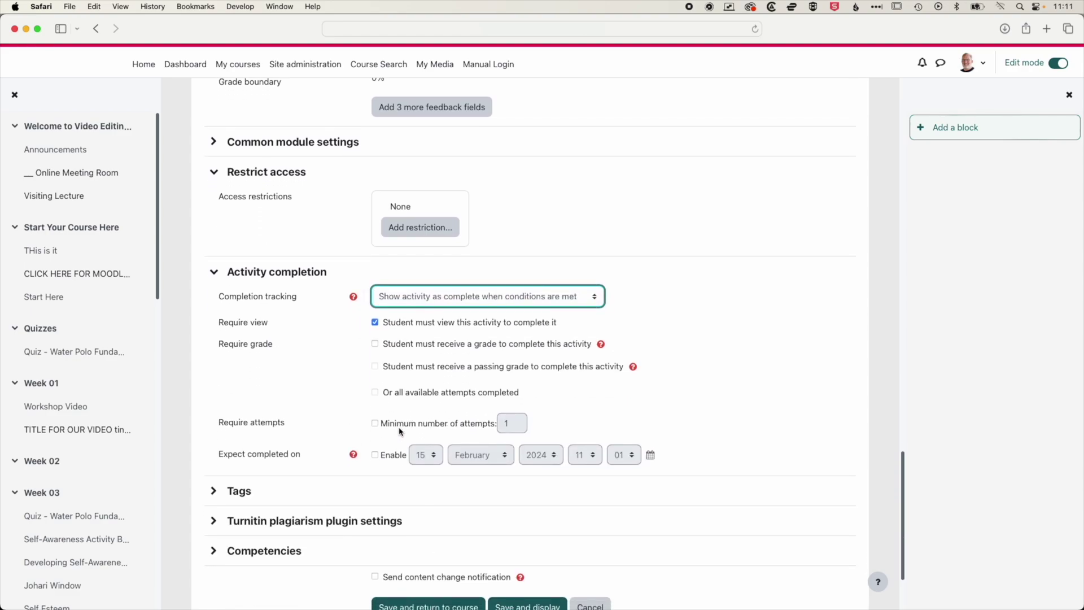
click(375, 424)
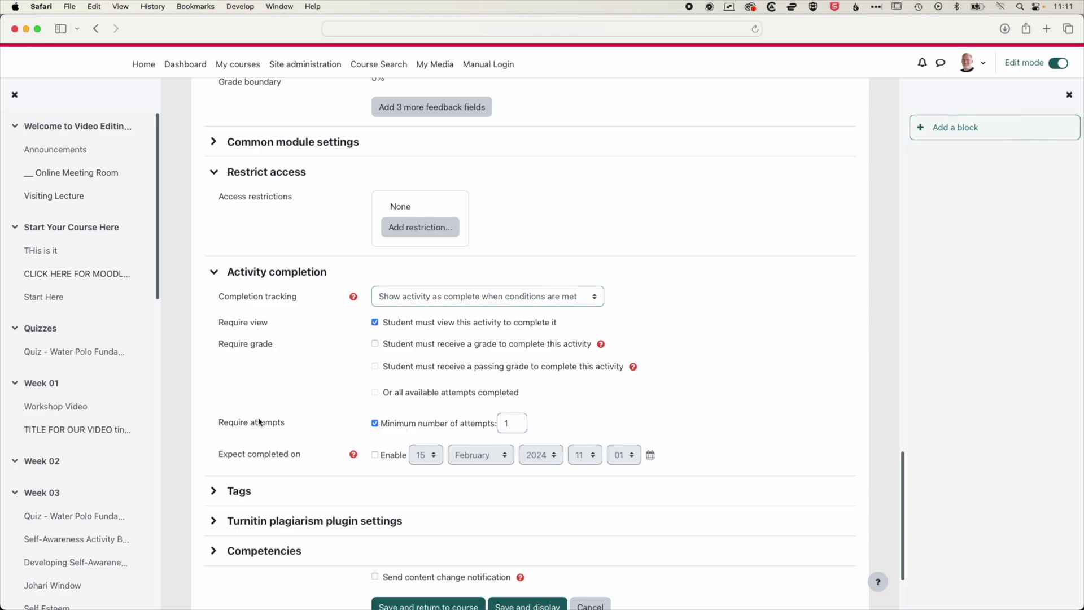
- Set Enable Turnitin to Yes in the Turnitin plagiarism plugin settings
scroll(291, 419, down, 3)
click(291, 418)
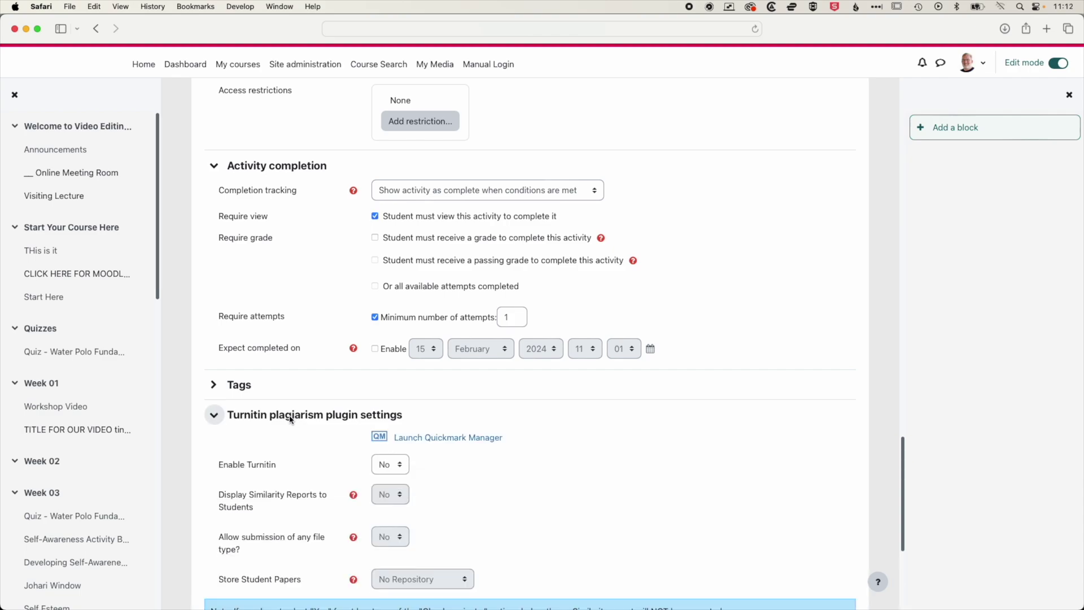
scroll(440, 410, down, 3)
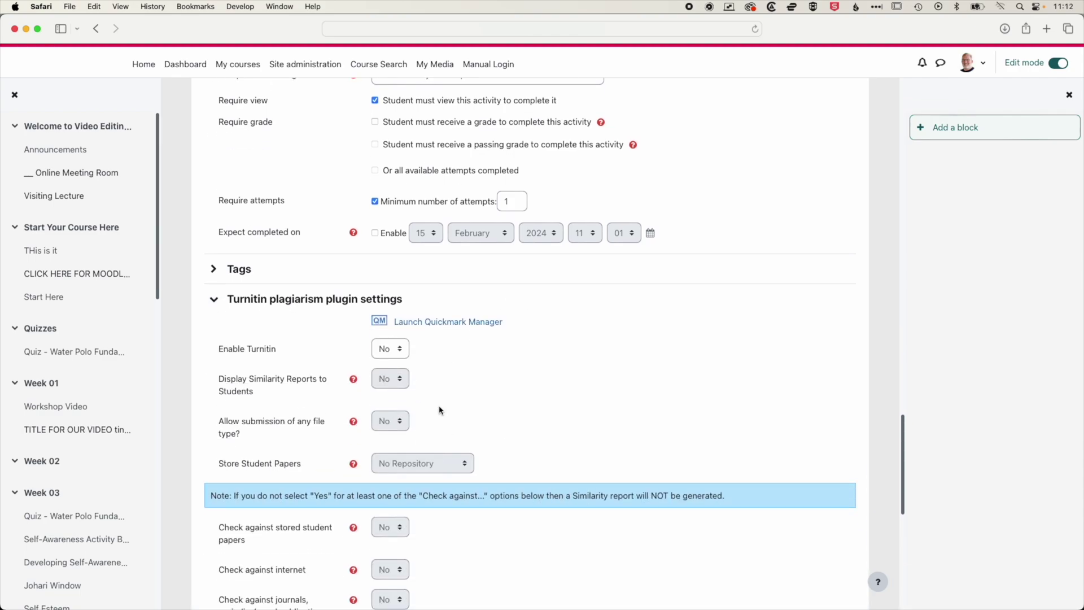
click(391, 349)
click(390, 360)
- Set checking against stored student papers, the internet, and journals and publications to Yes
scroll(467, 305, down, 3)
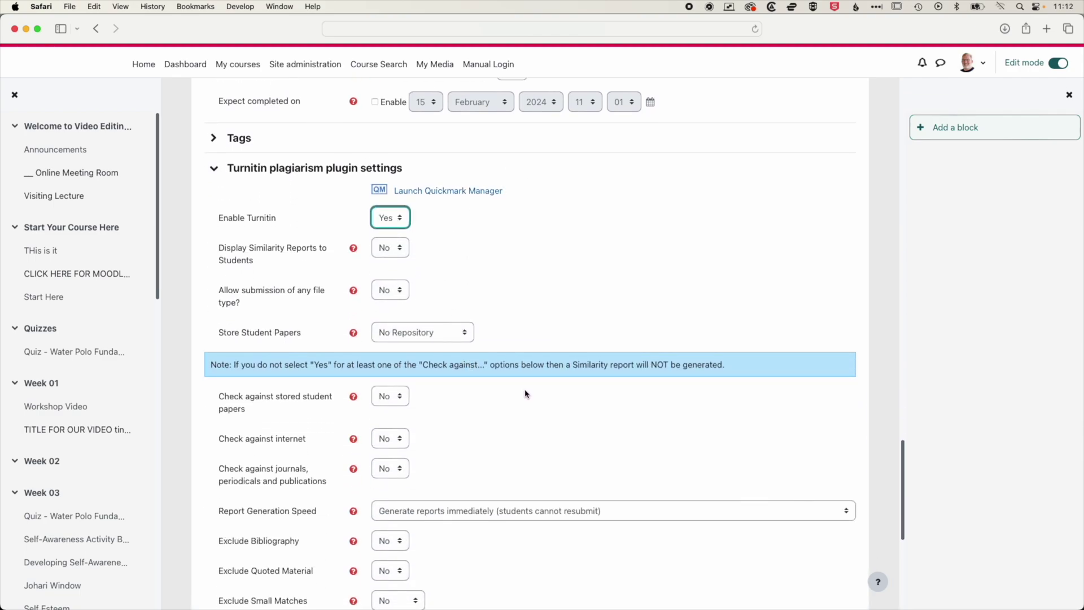
scroll(531, 394, down, 2)
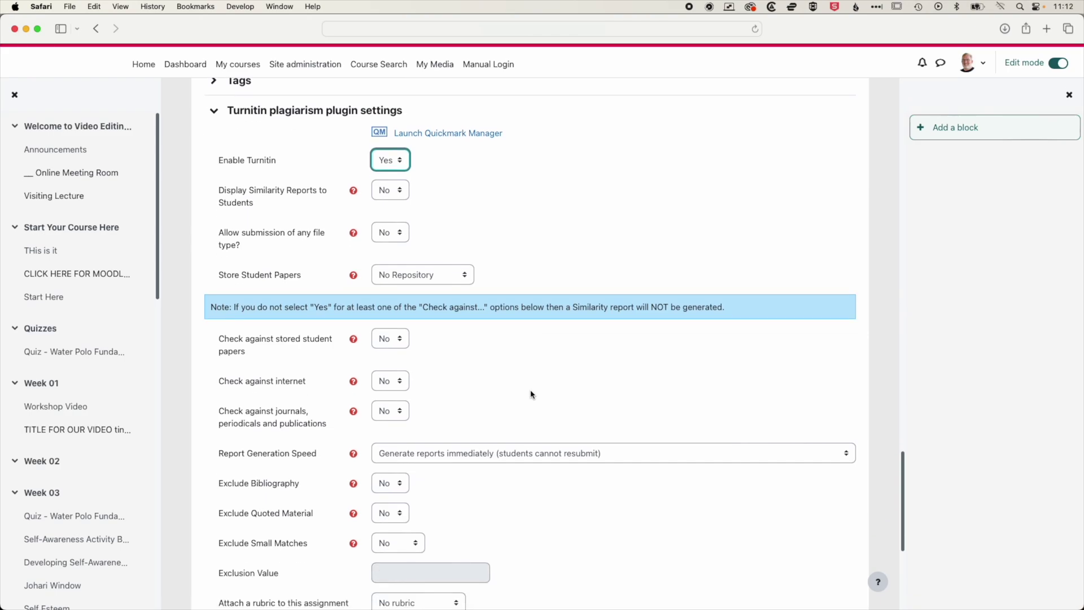
click(390, 337)
click(394, 346)
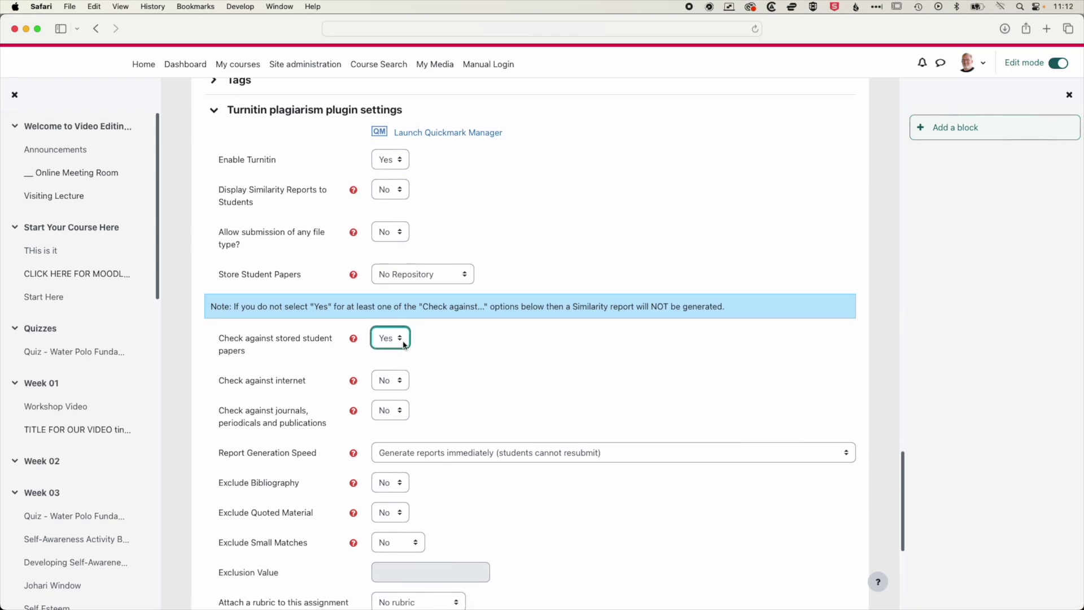
click(395, 385)
click(391, 394)
click(394, 412)
click(373, 422)
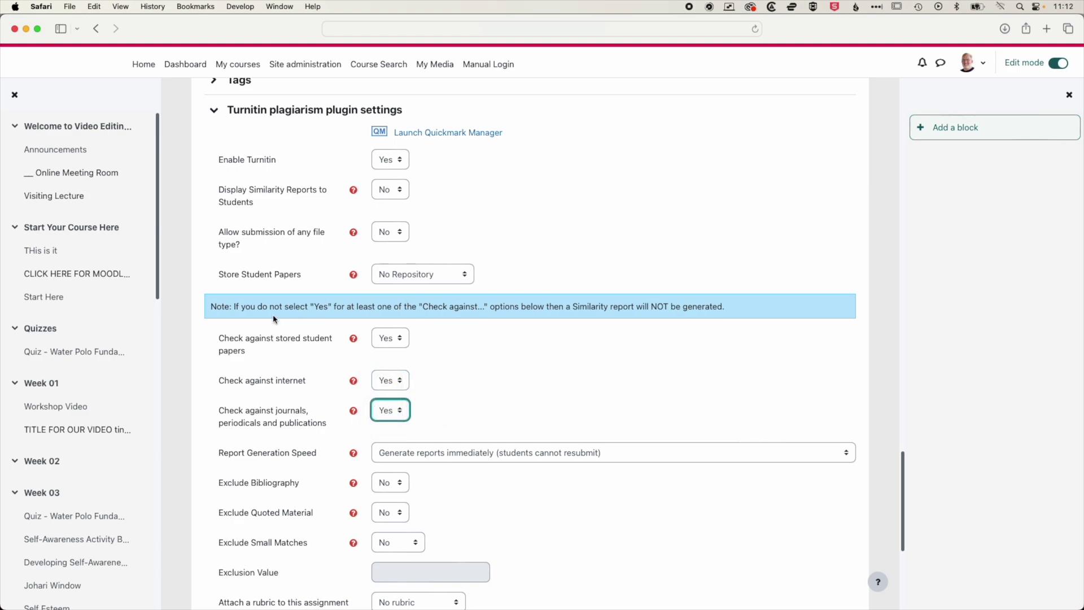
scroll(425, 423, down, 1)
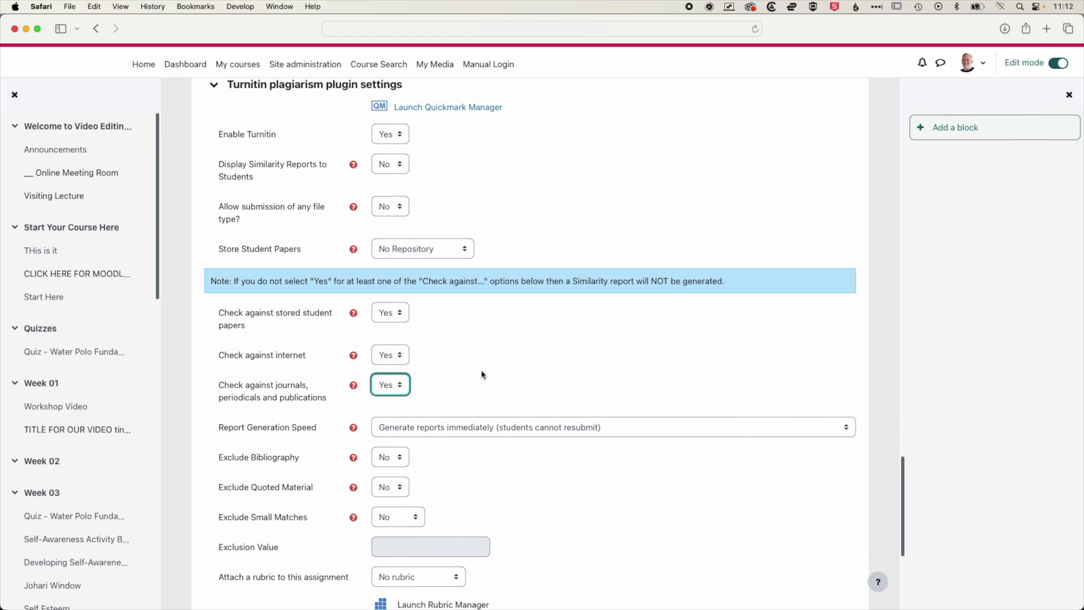
scroll(485, 372, down, 2)
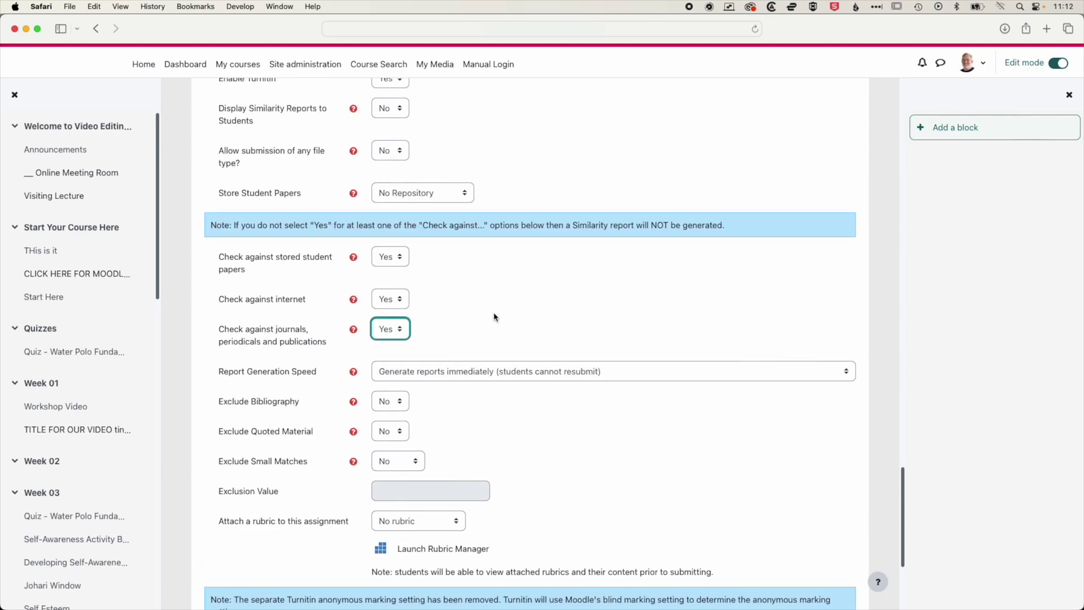
scroll(495, 317, down, 7)
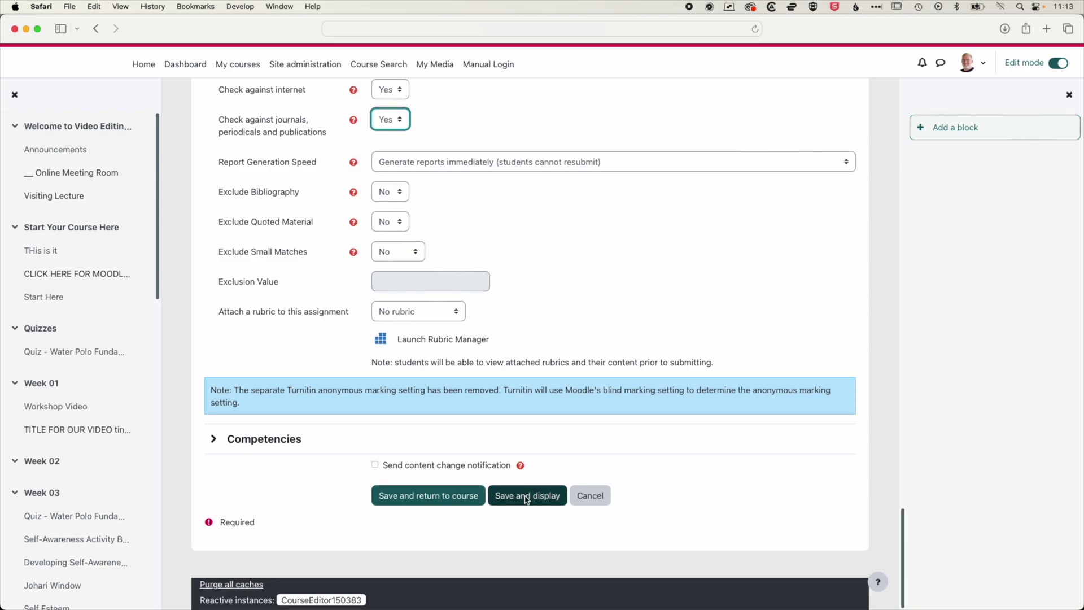
- Save the Hungarian Water Polo quiz with Save and display to show its overview page
click(526, 499)
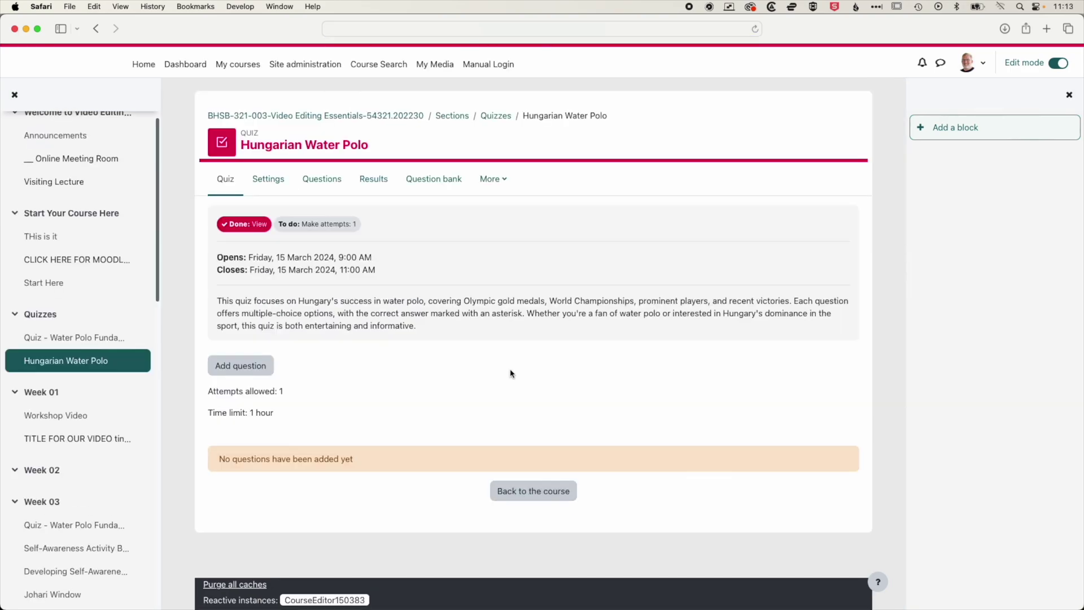